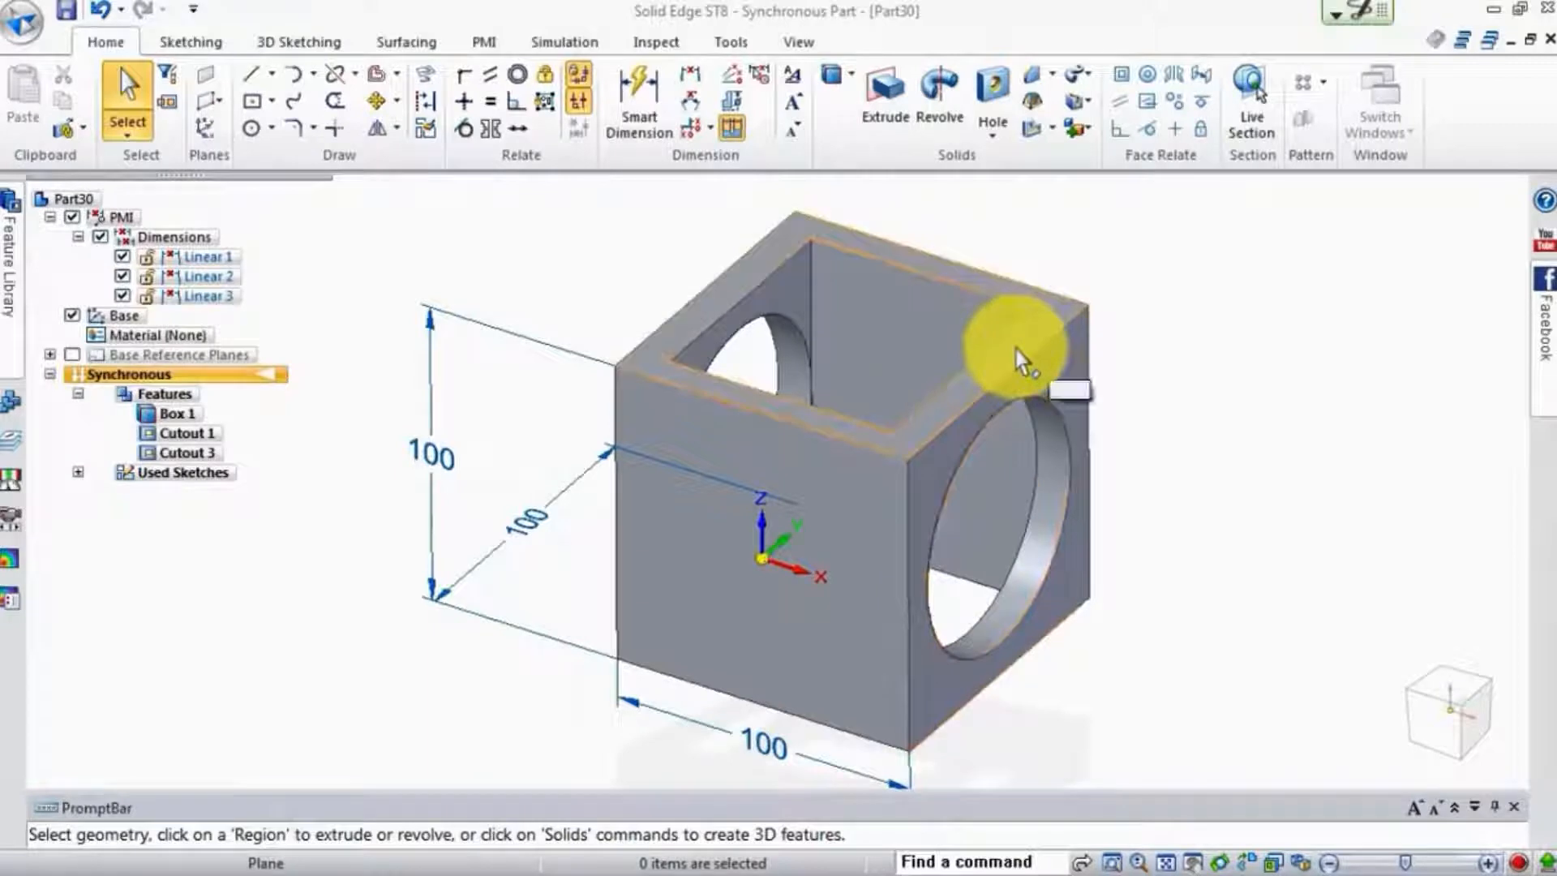
- Close the current part without saving it and create a new ISO Metric Part
left_click(21, 21)
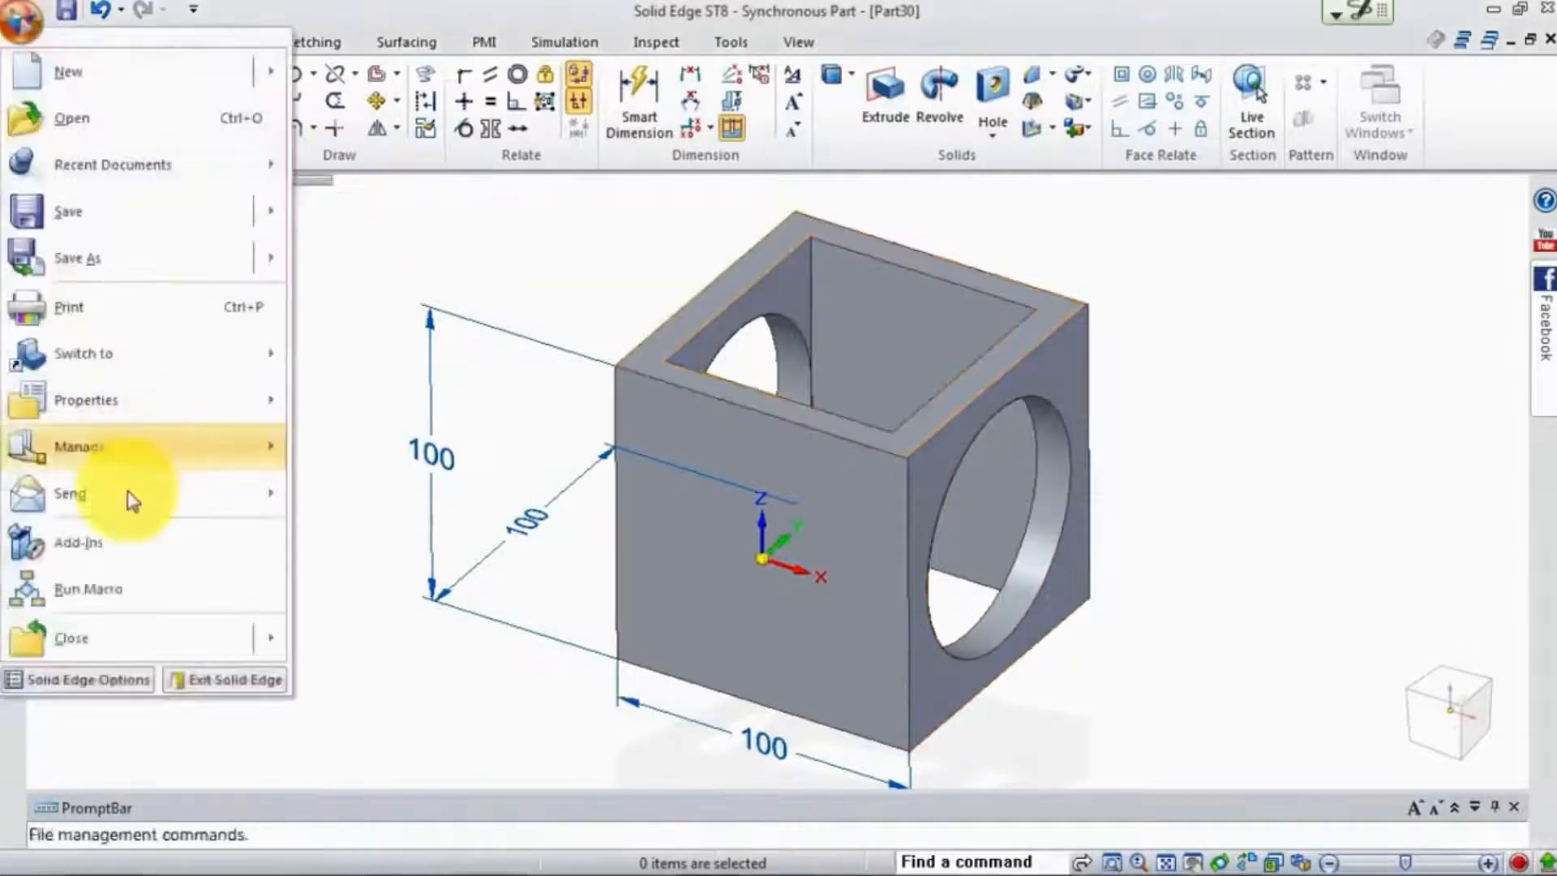
left_click(72, 641)
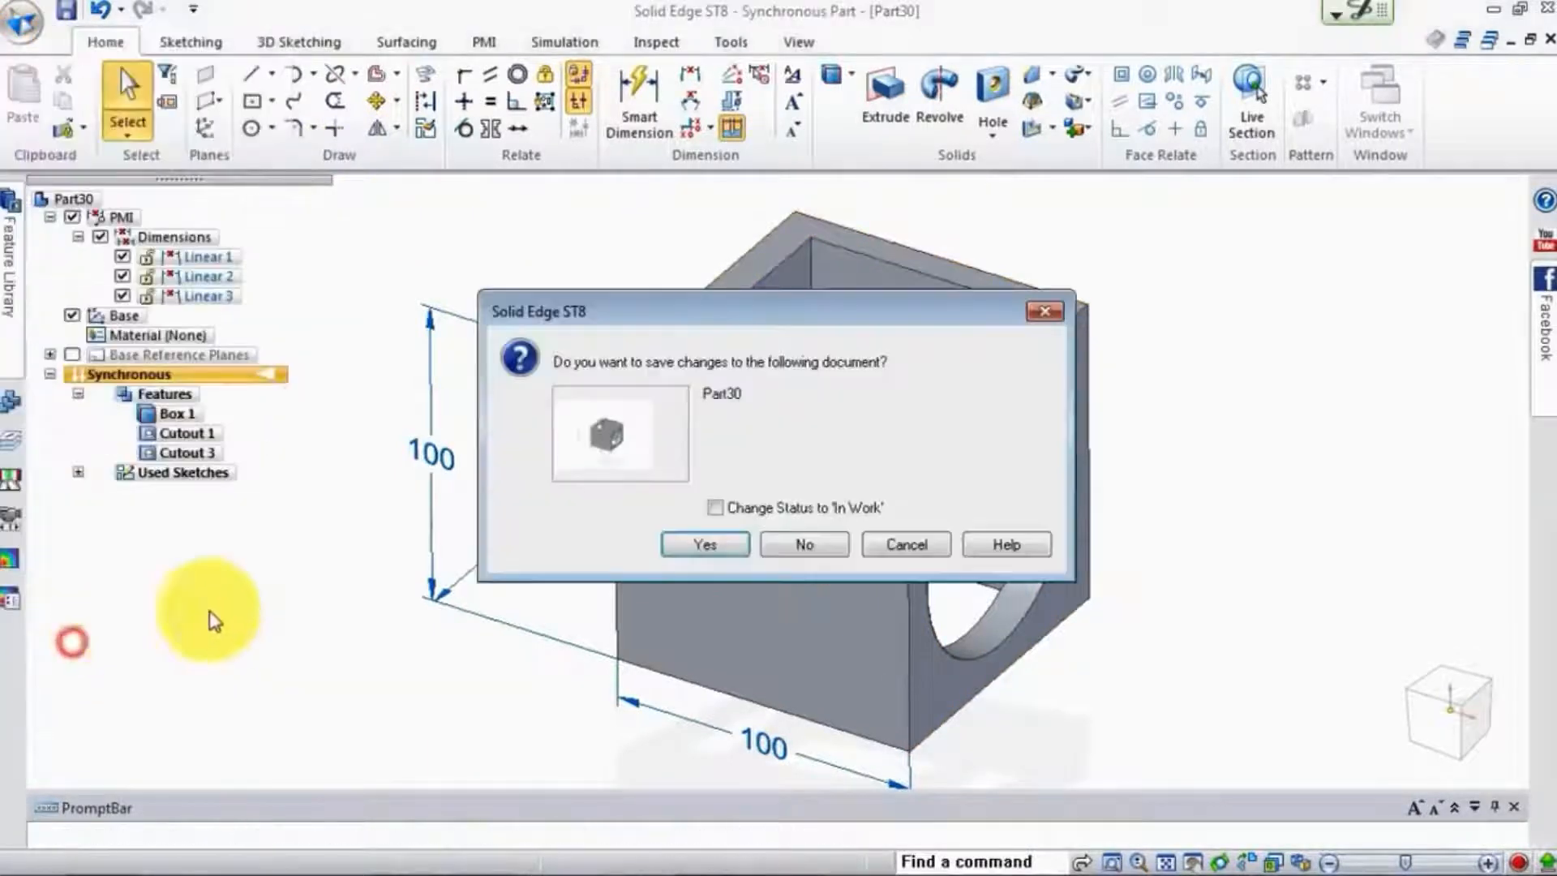
left_click(786, 545)
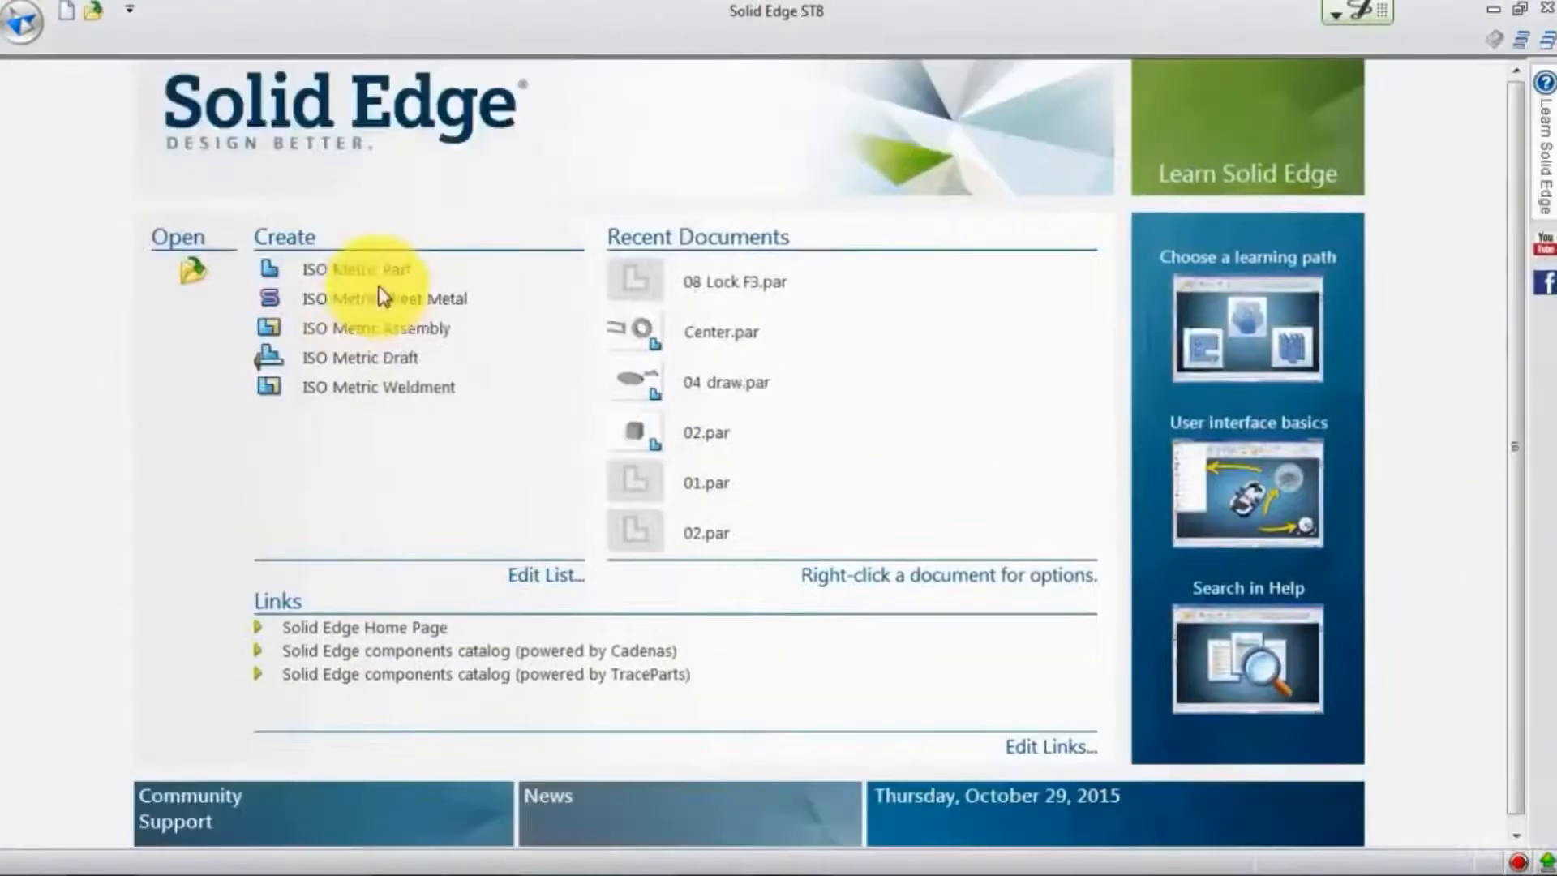
left_click(378, 278)
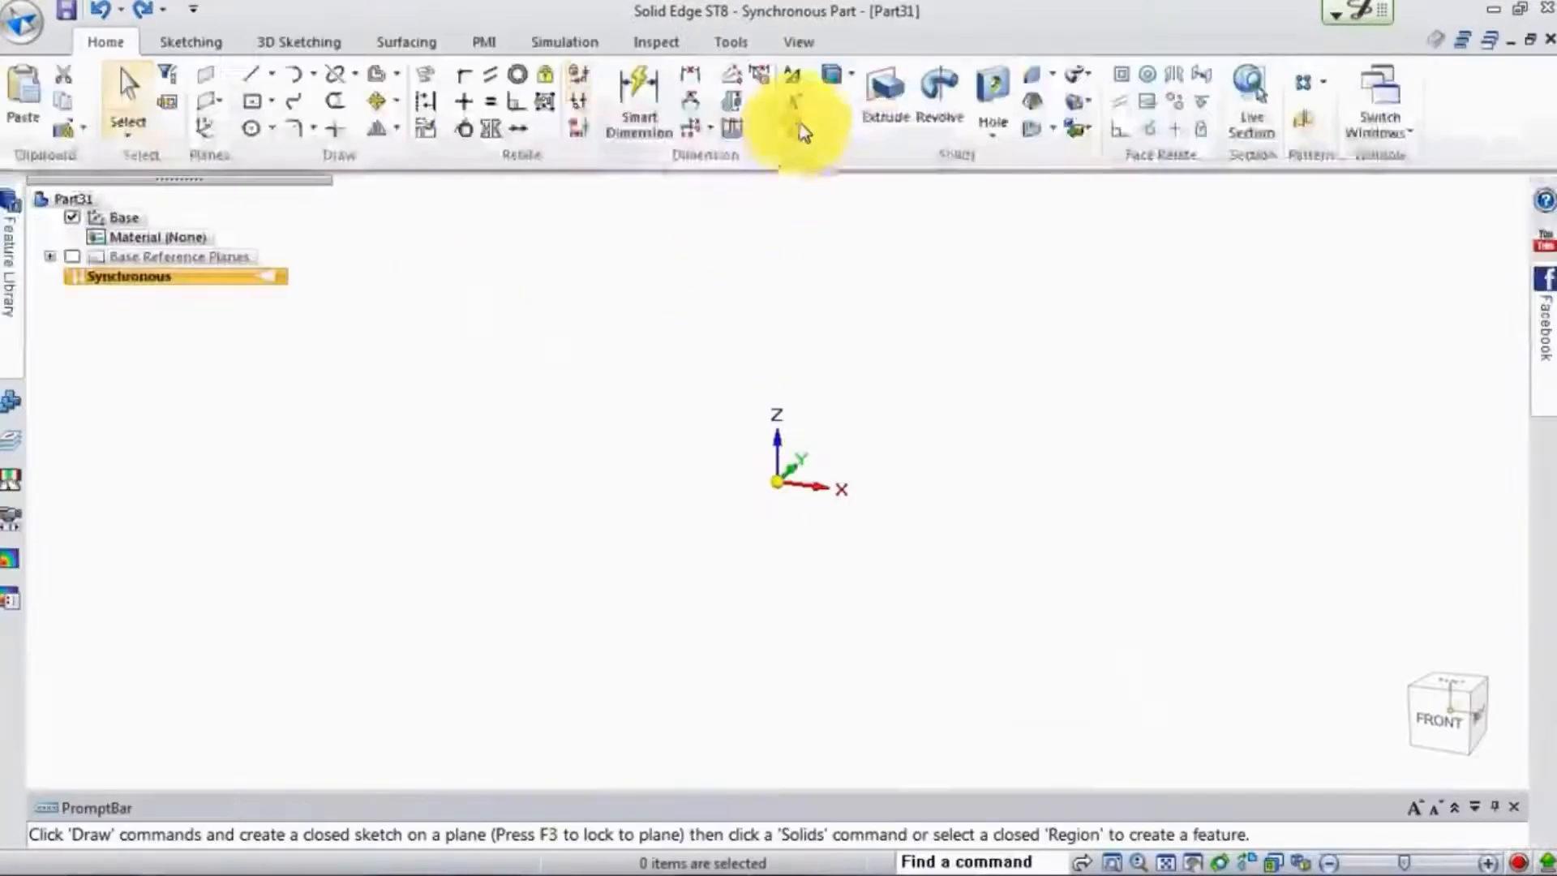
- Create a solid box by centre at the origin, about 131 mm wide, 93 mm high and 65 mm deep
left_click(831, 77)
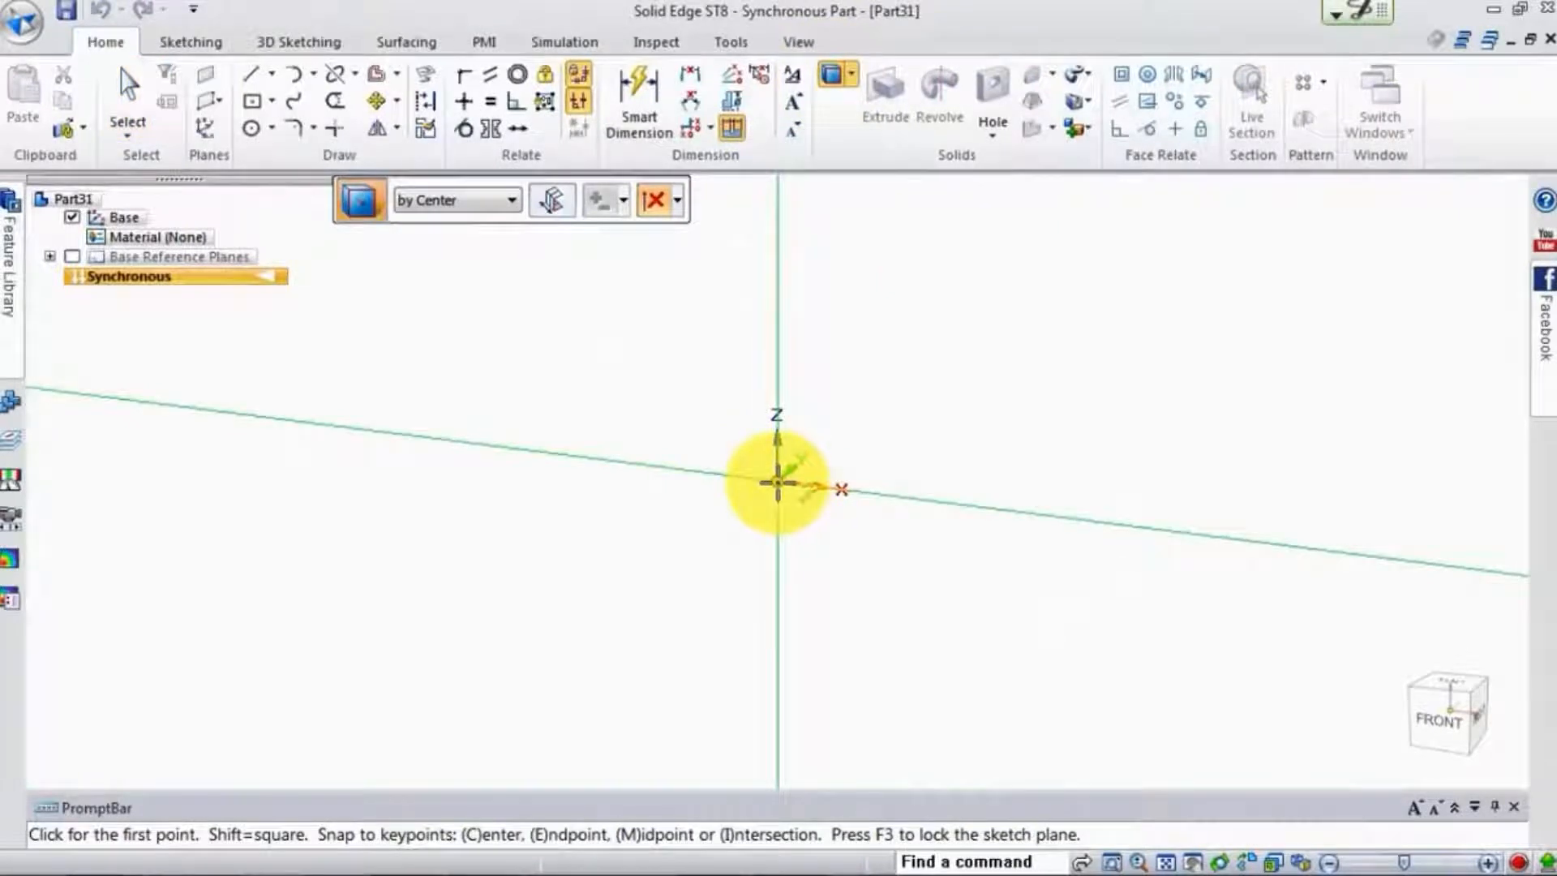
left_click(777, 485)
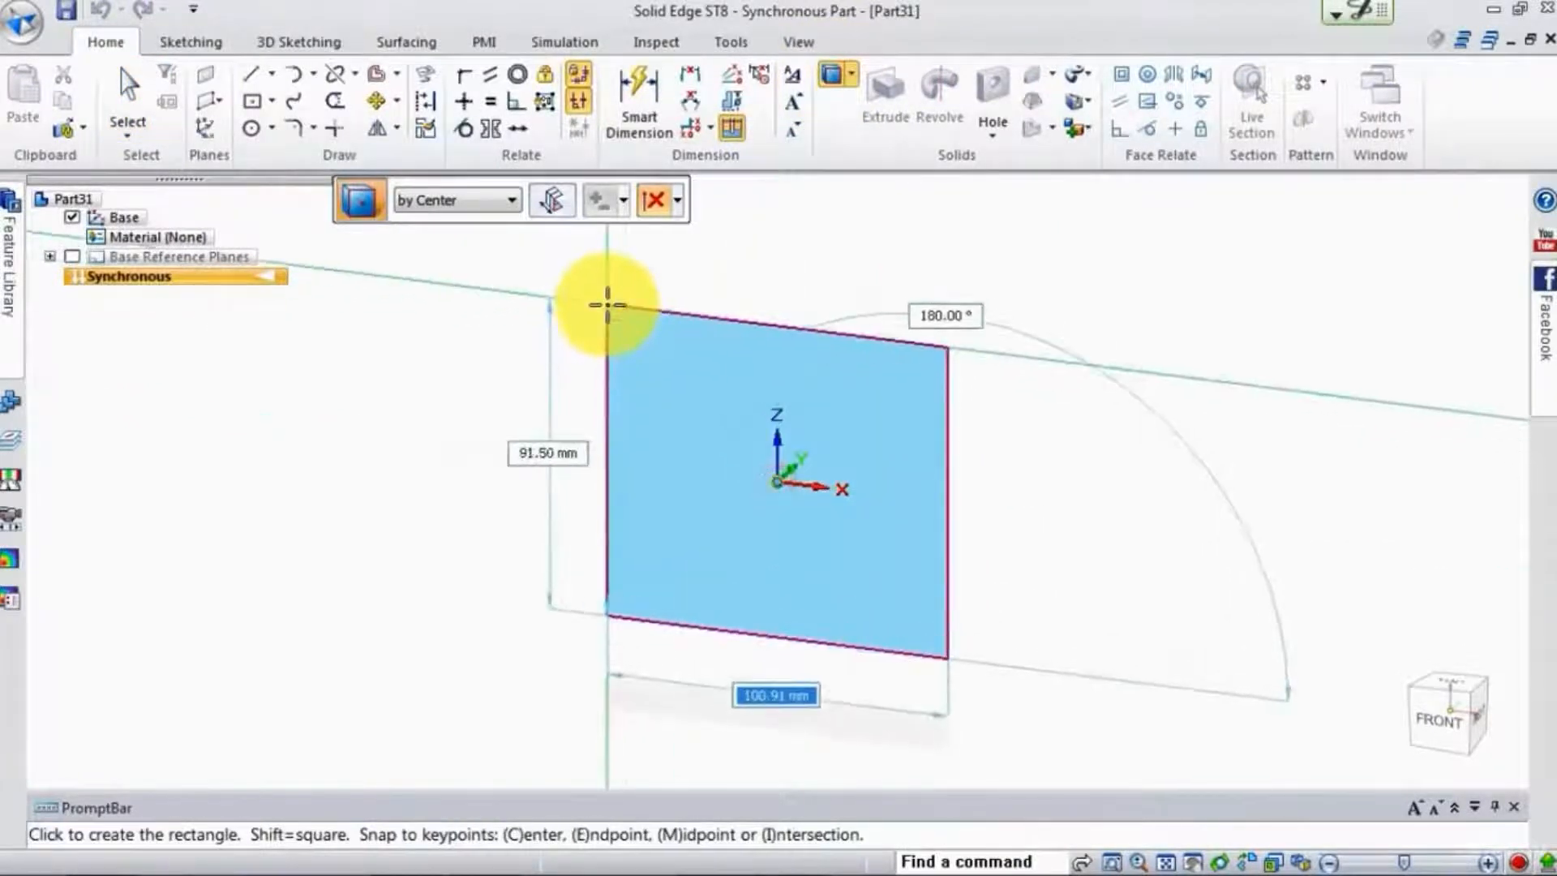
left_click(557, 298)
left_click(901, 340)
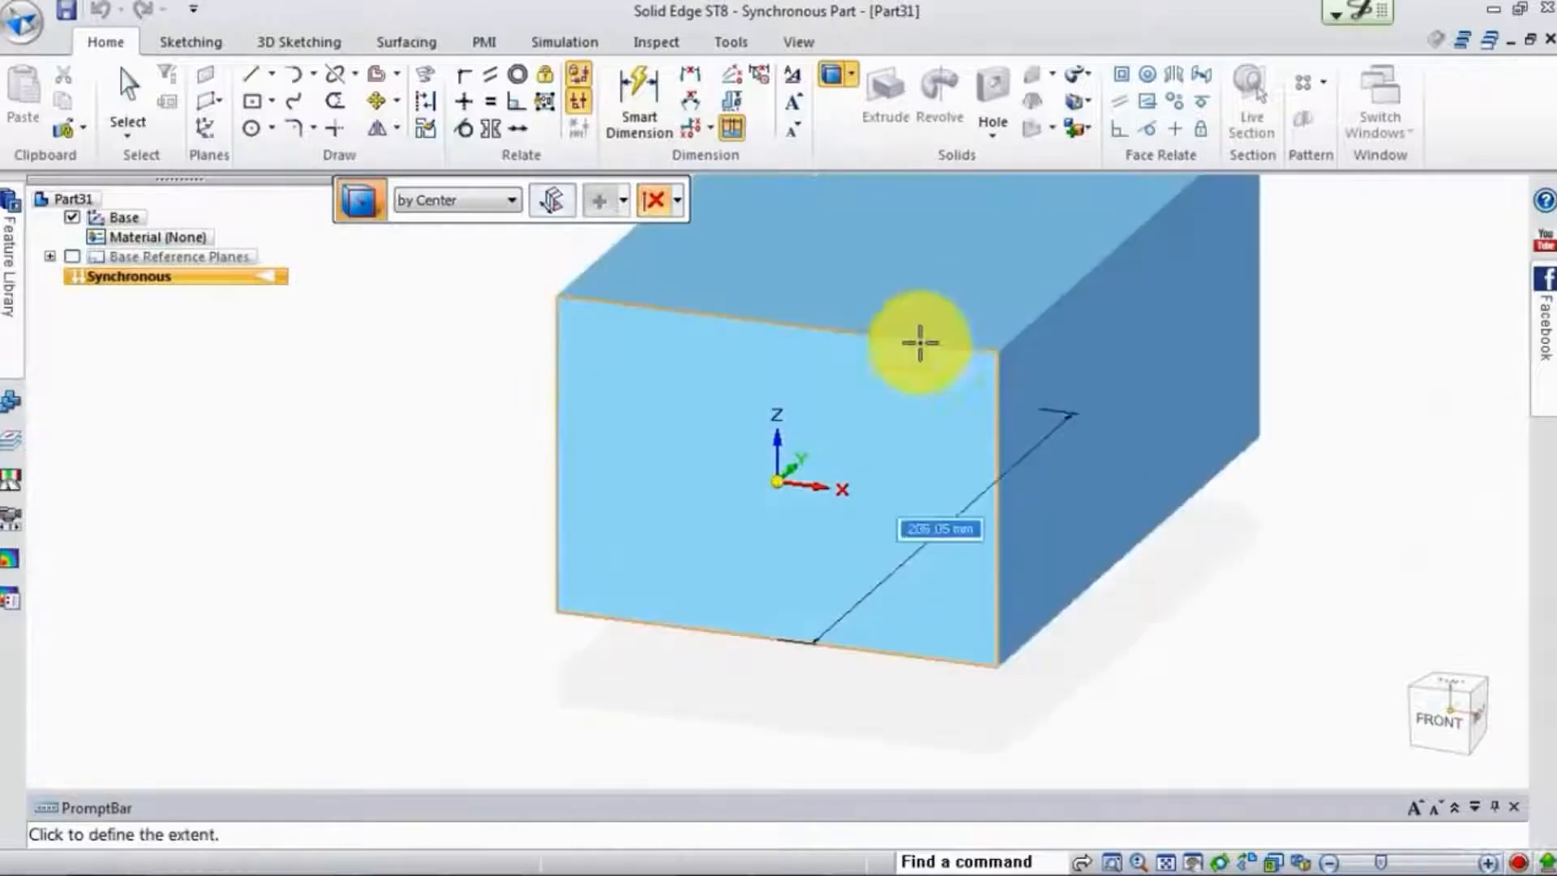
left_click(740, 440)
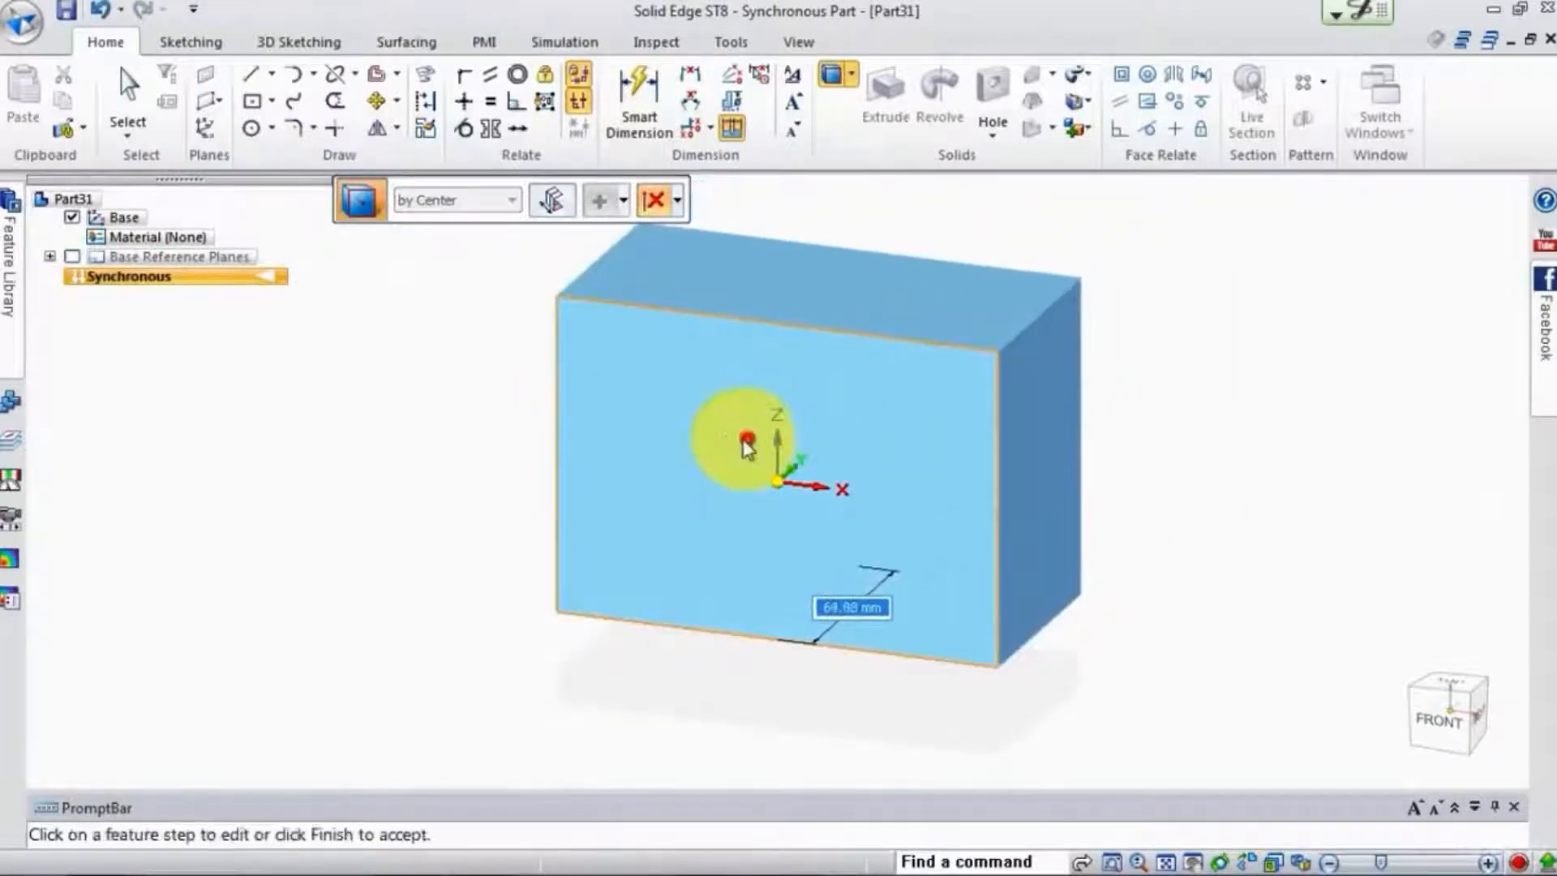
right_click(745, 438)
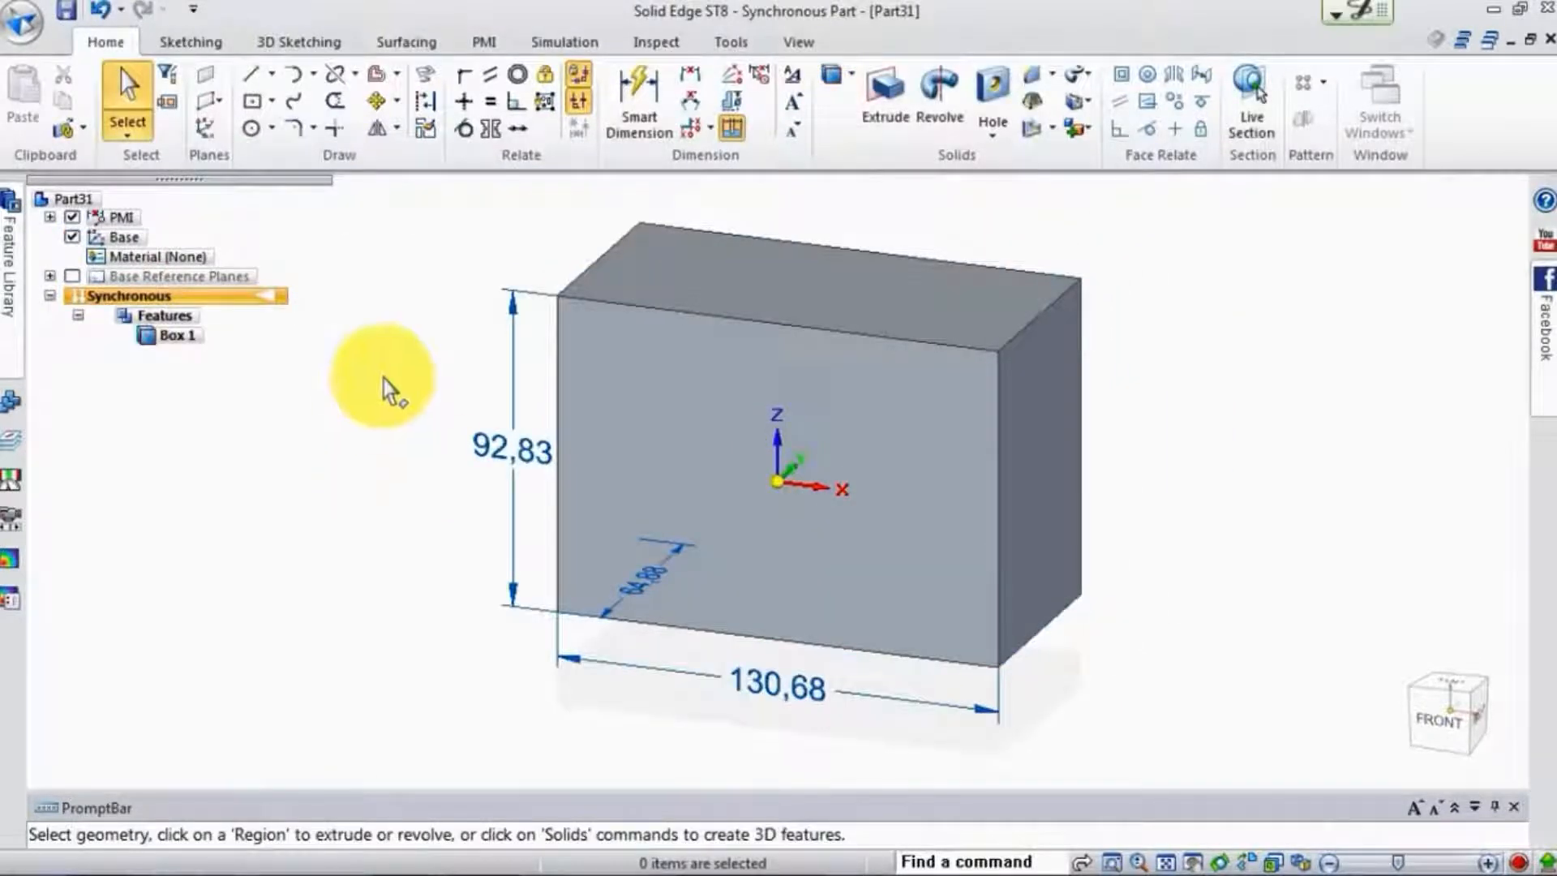
- Set the box's height, width and depth dimensions to 100 mm each
left_click(491, 449)
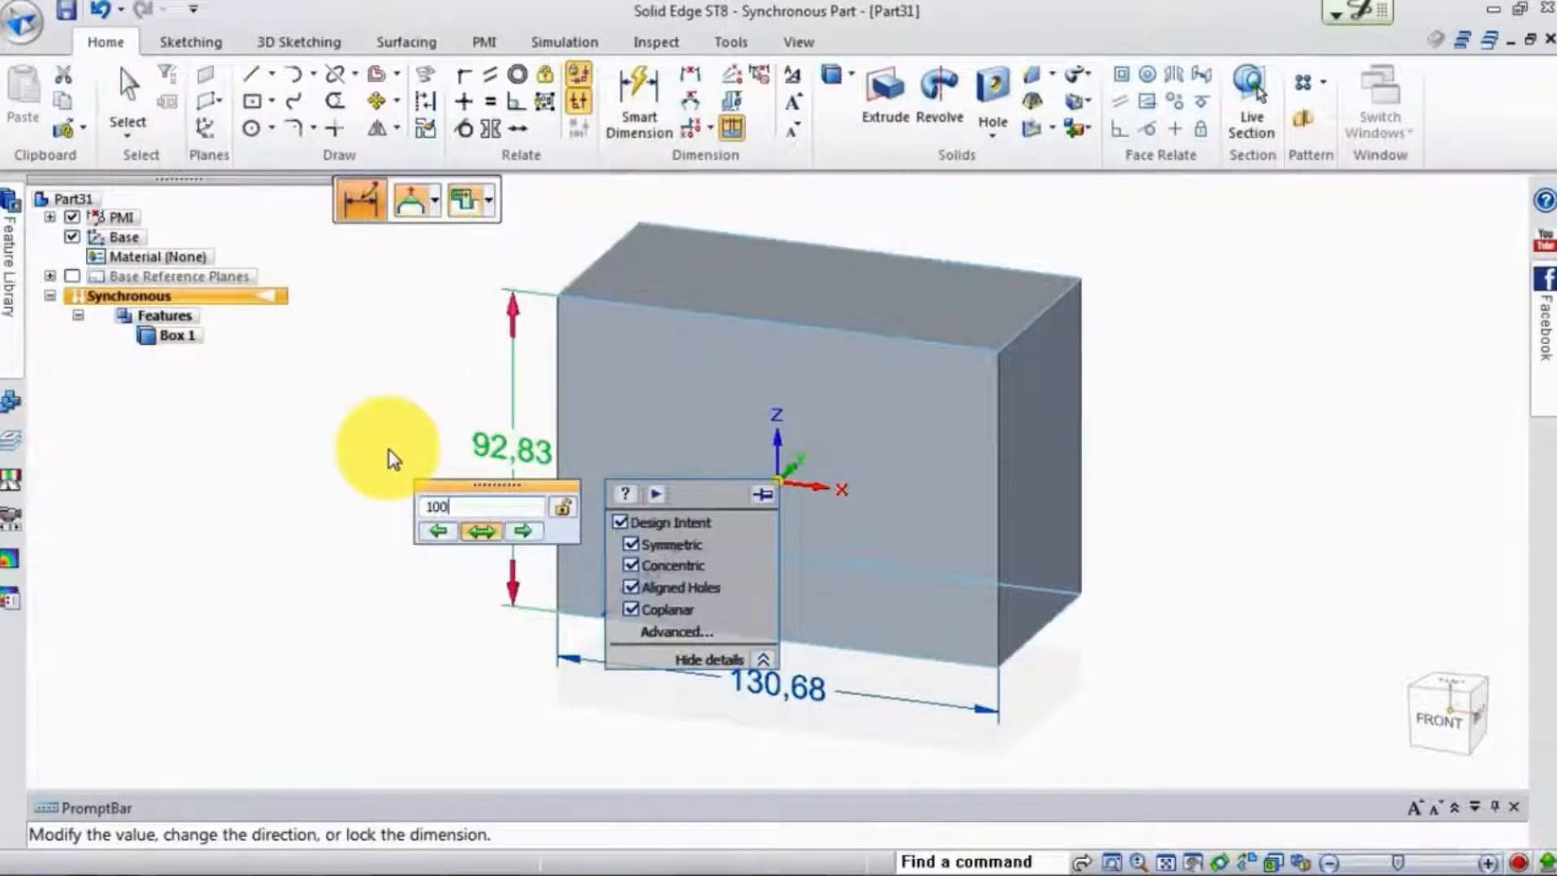
key("Return")
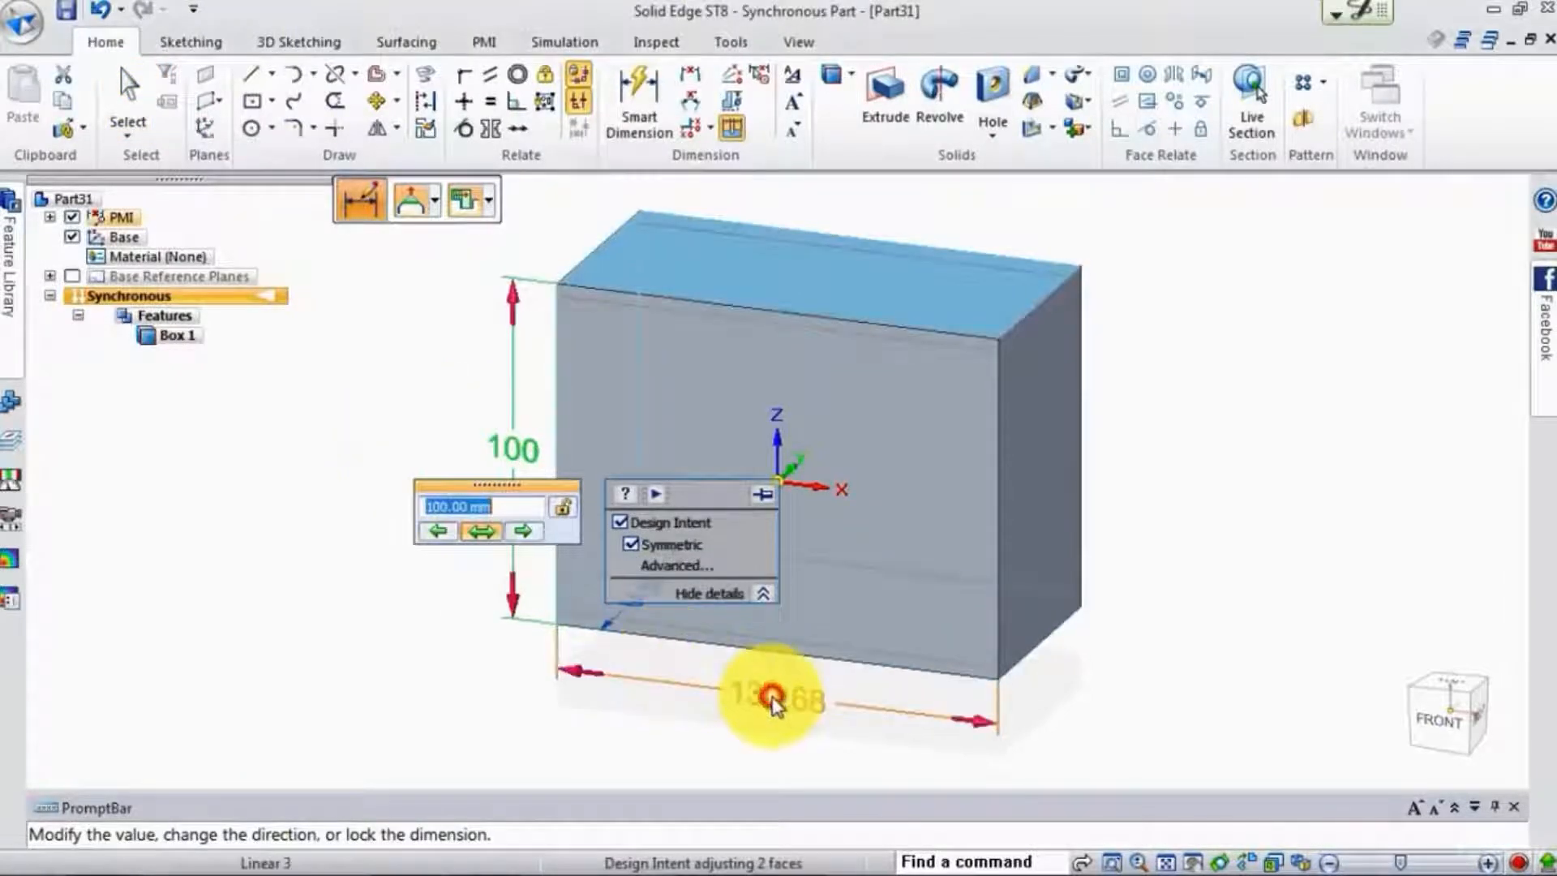
left_click(770, 696)
type("100")
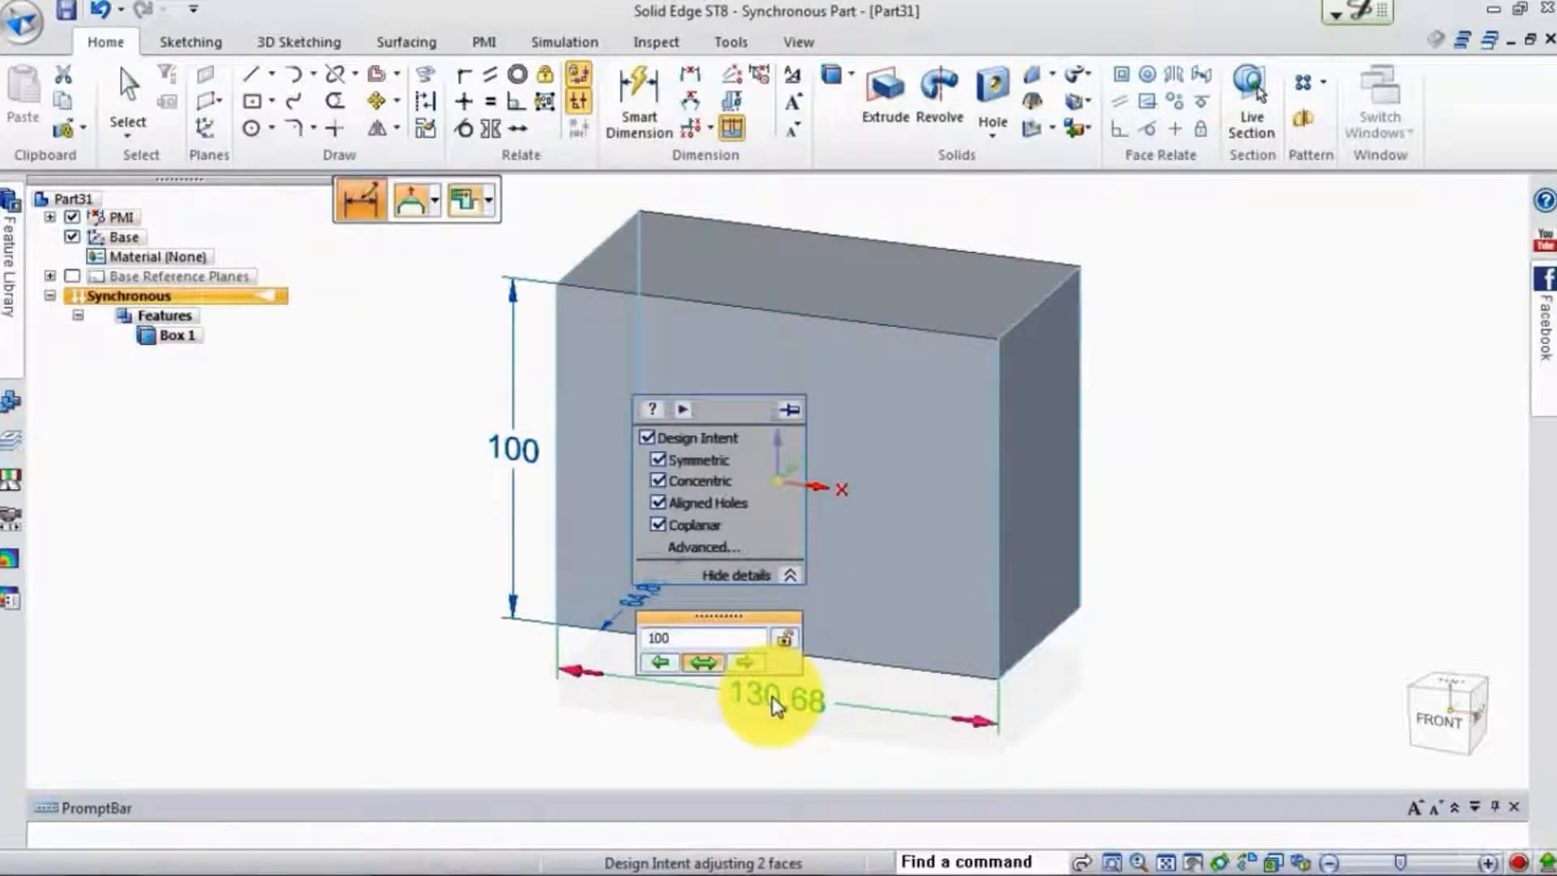
key("Return")
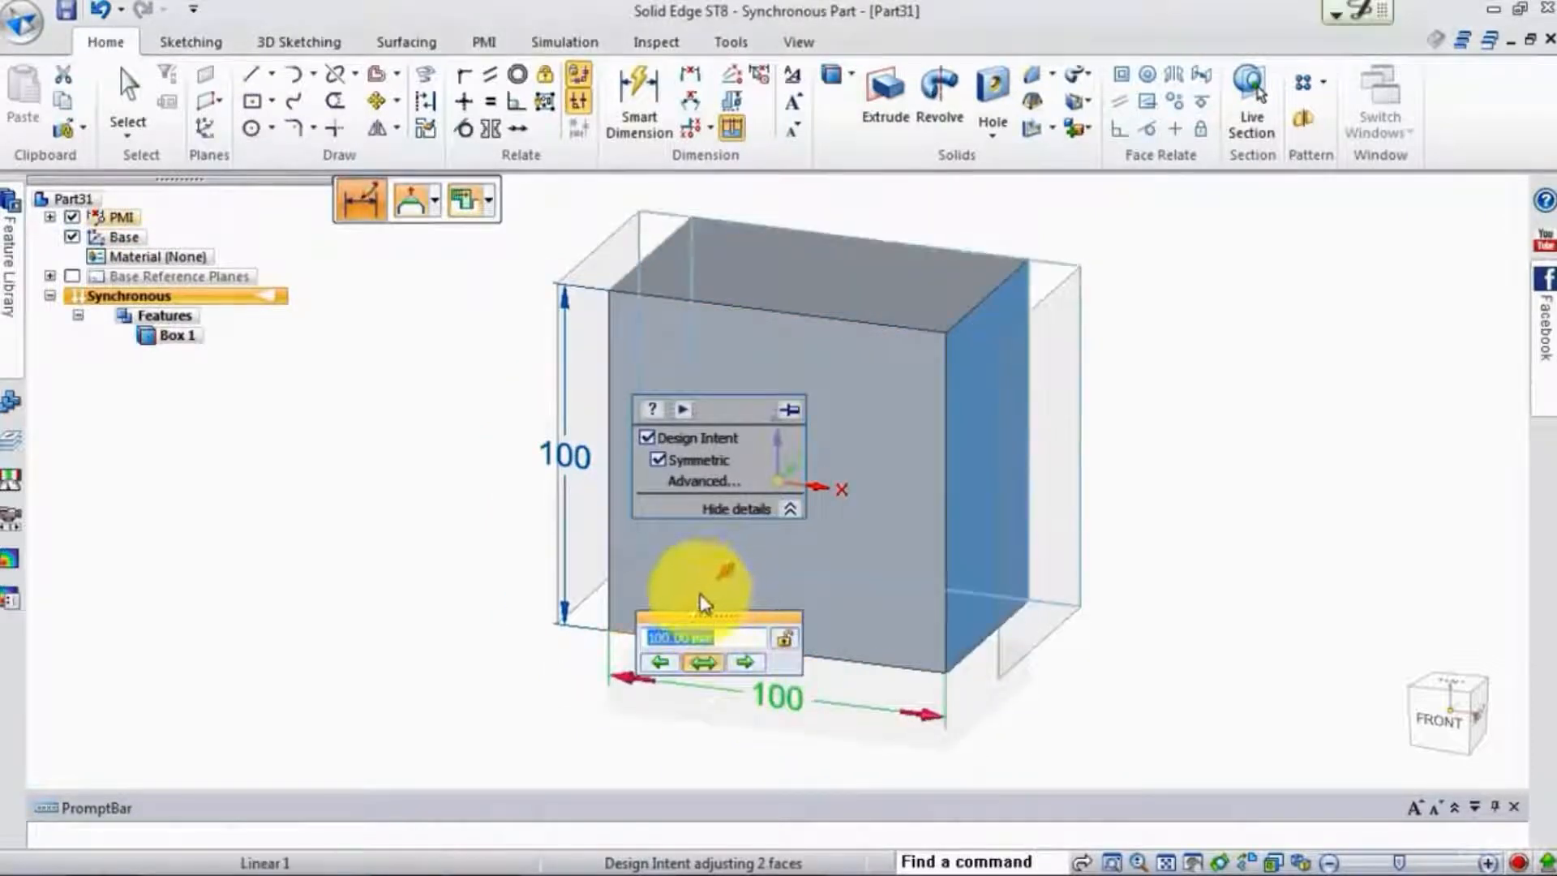
left_click(699, 595)
type("100")
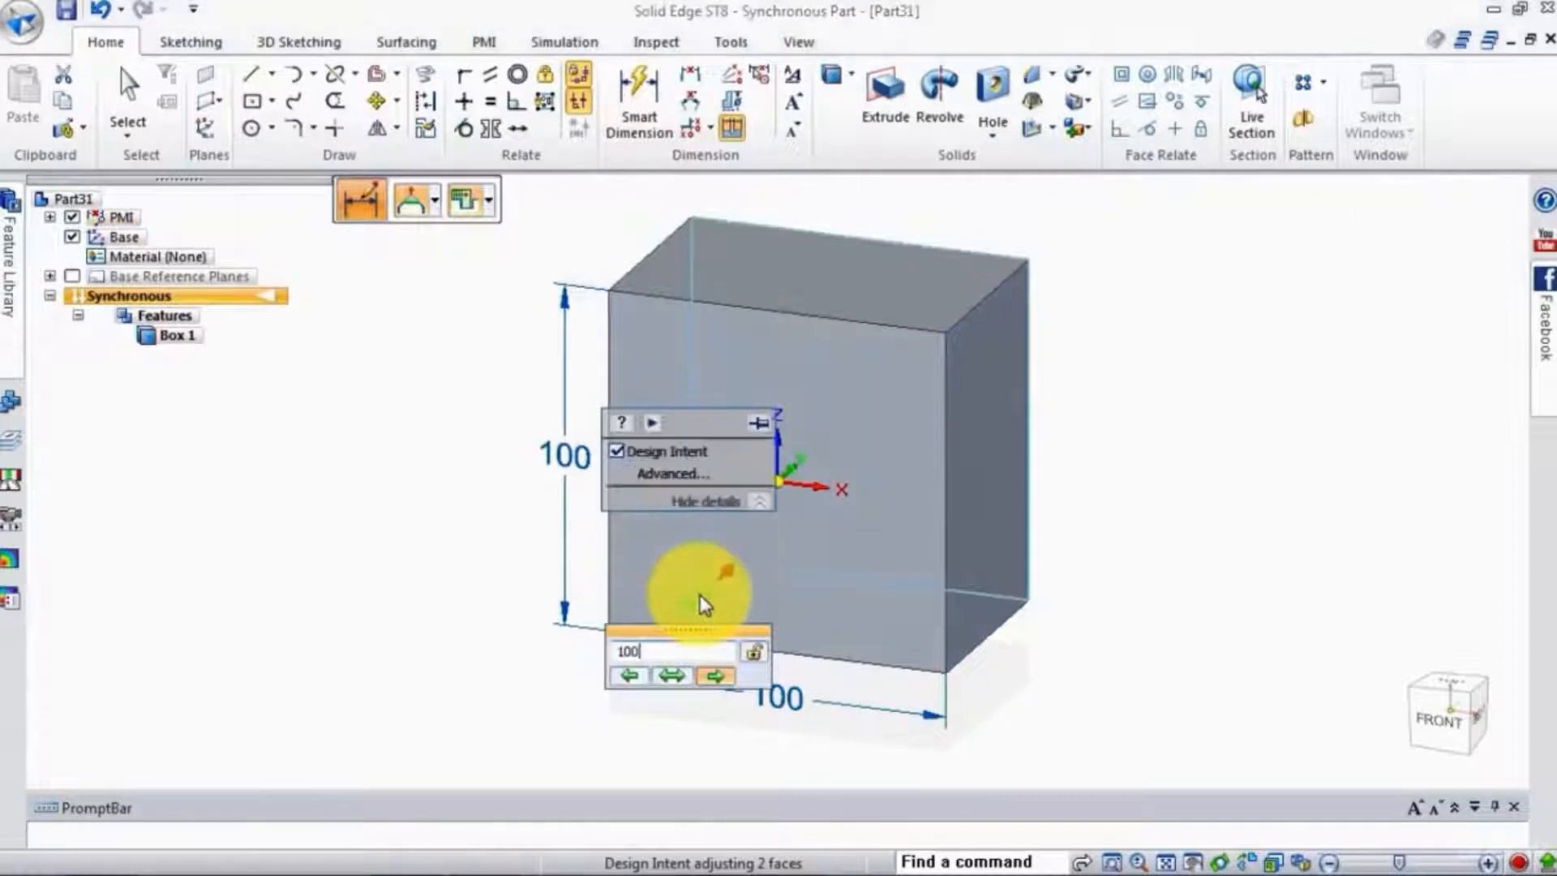
key("Return")
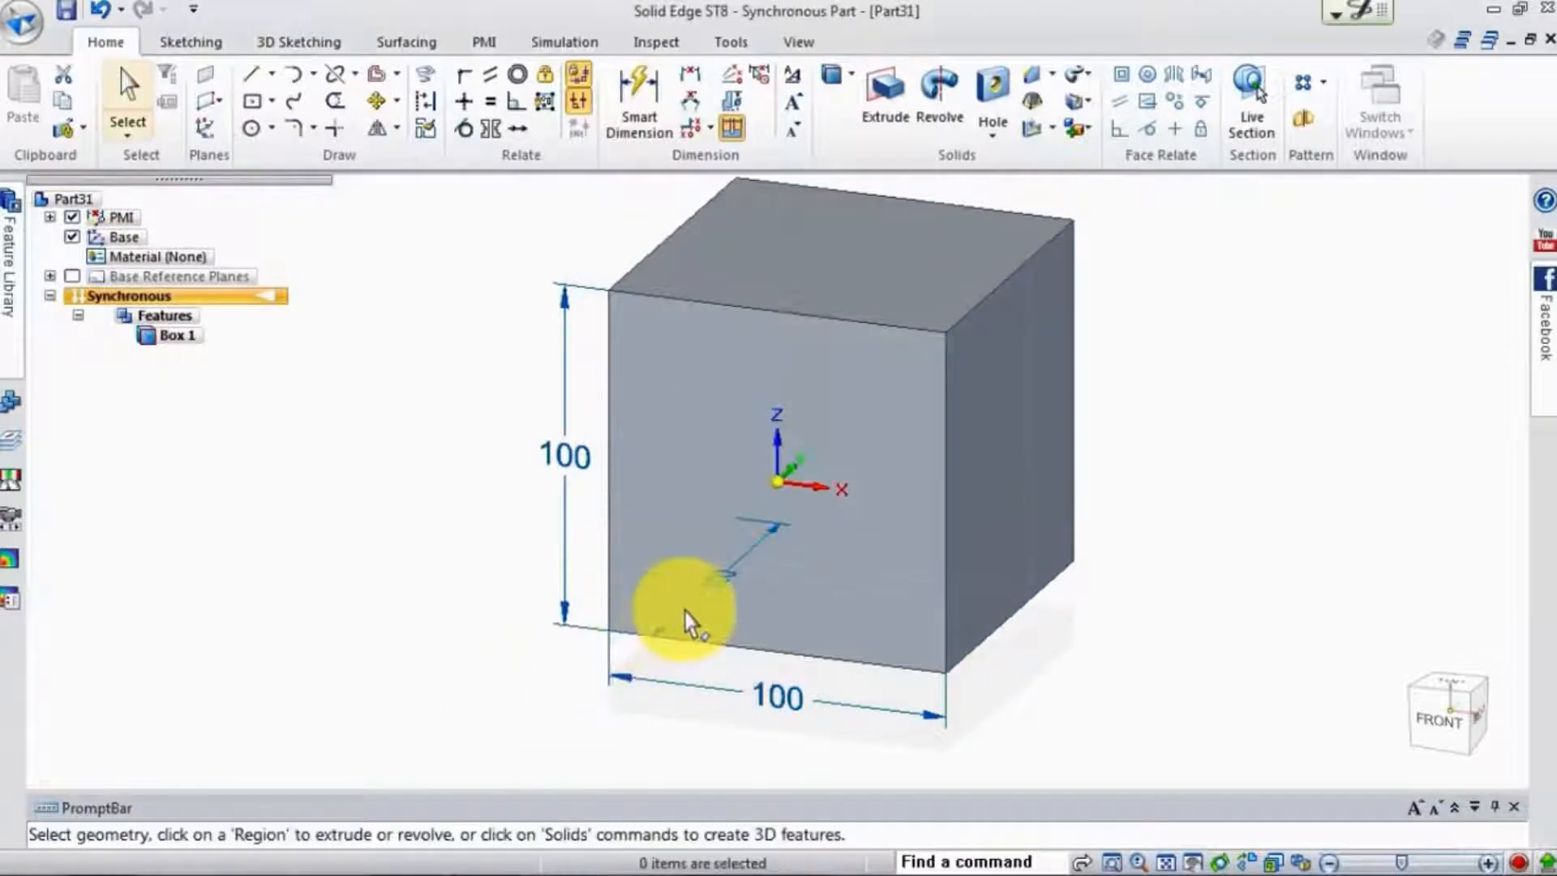
- Move the depth dimension off the front face to beside the cube and fit the model in view
left_click_drag(685, 629, 398, 535)
left_click(388, 512)
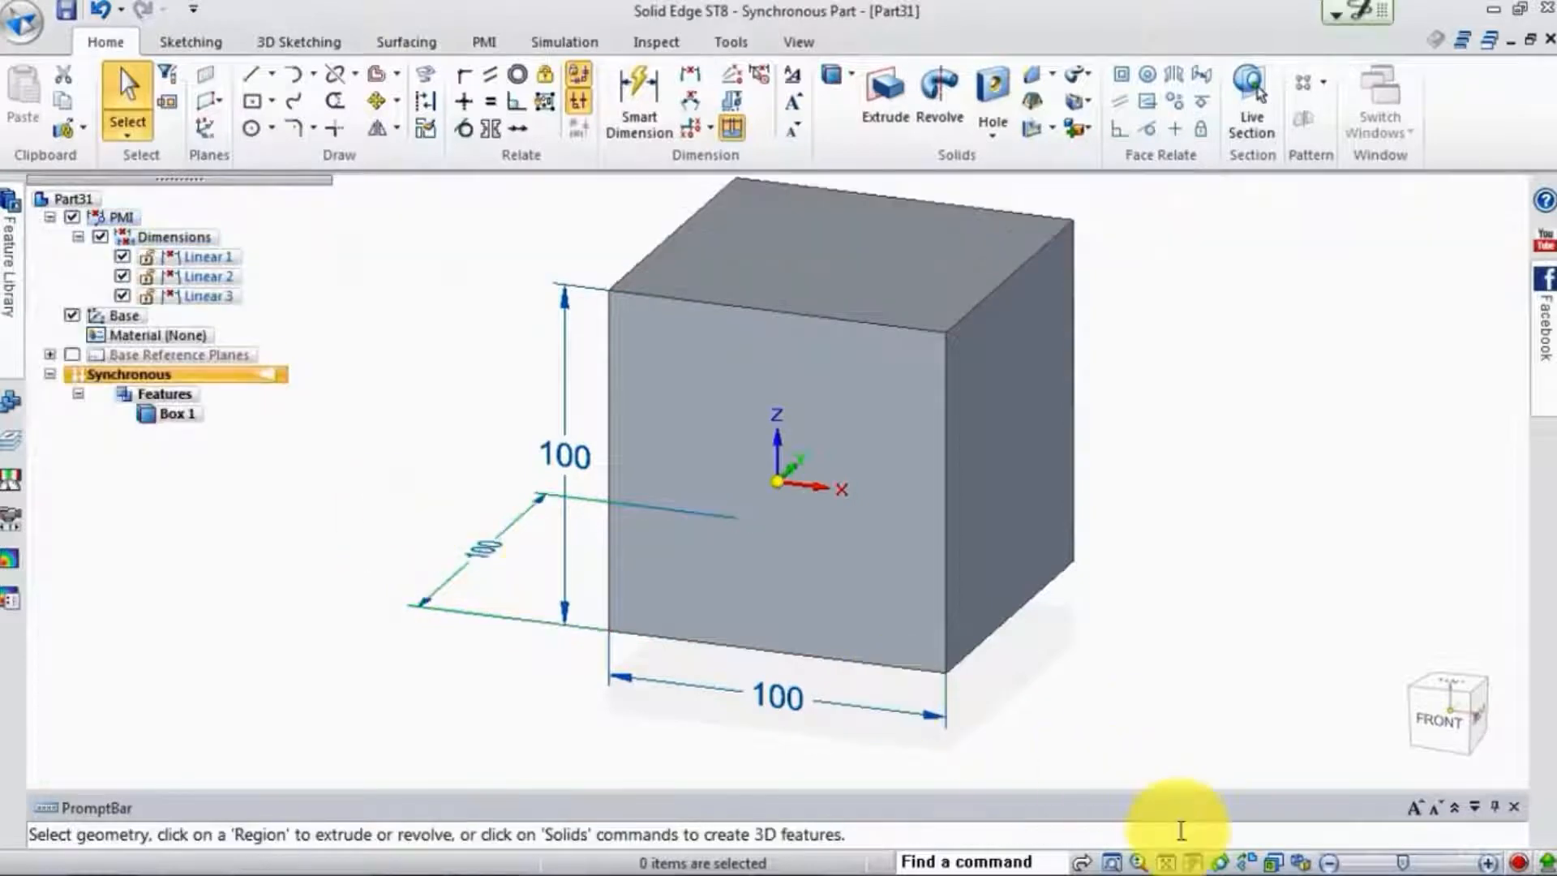
left_click(1166, 864)
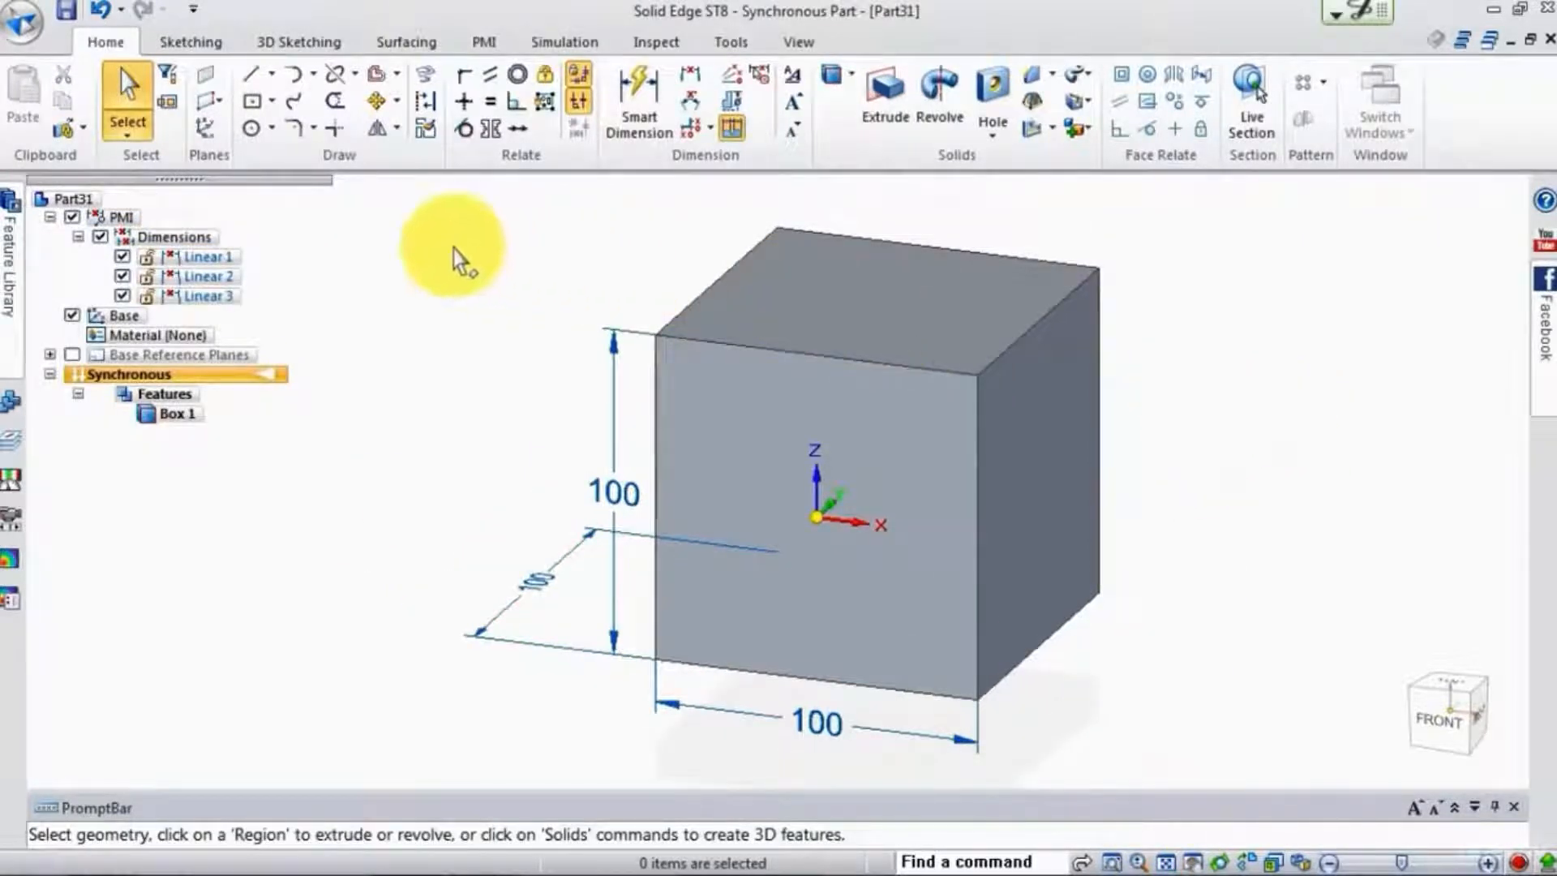
- Lock the sketch plane to the cube's right face and draw an 80 mm diameter circle at the face's centre
left_click(251, 128)
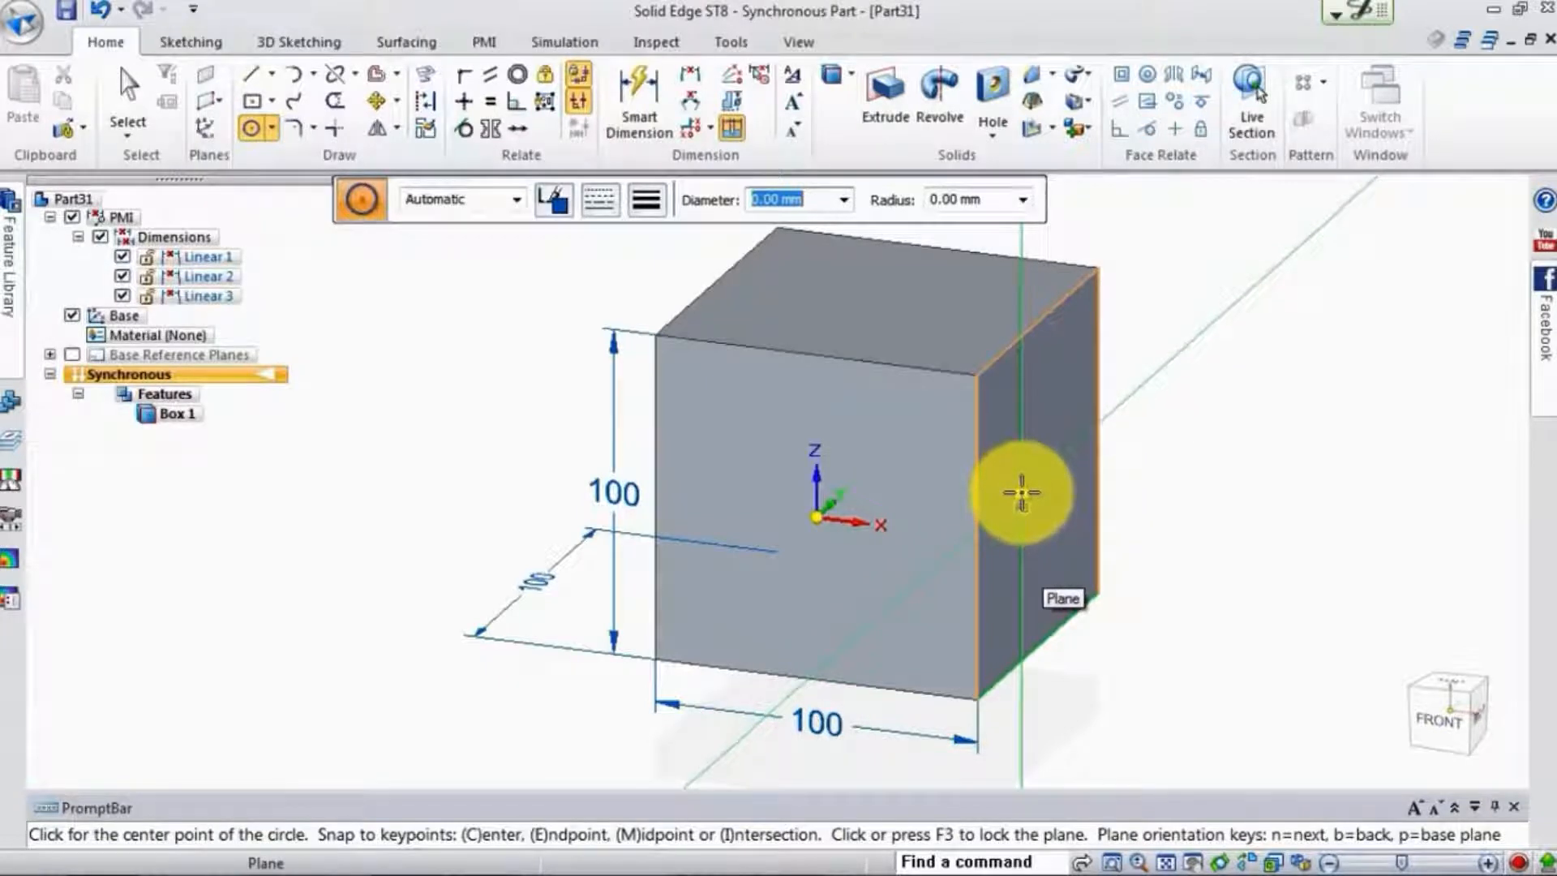
key("F3")
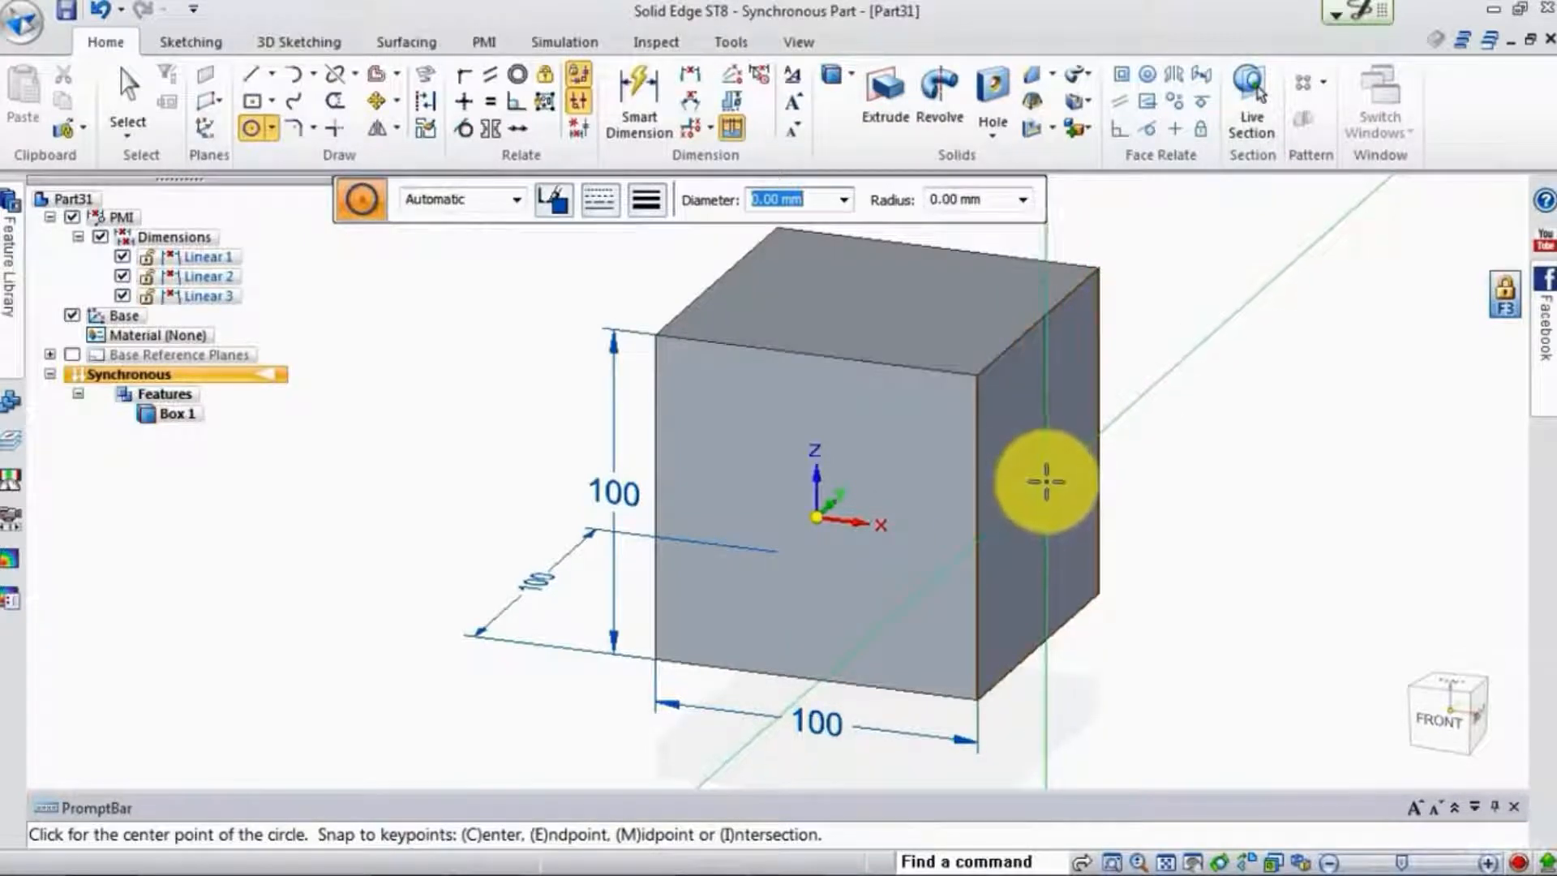
middle_click_drag(1024, 496, 851, 457)
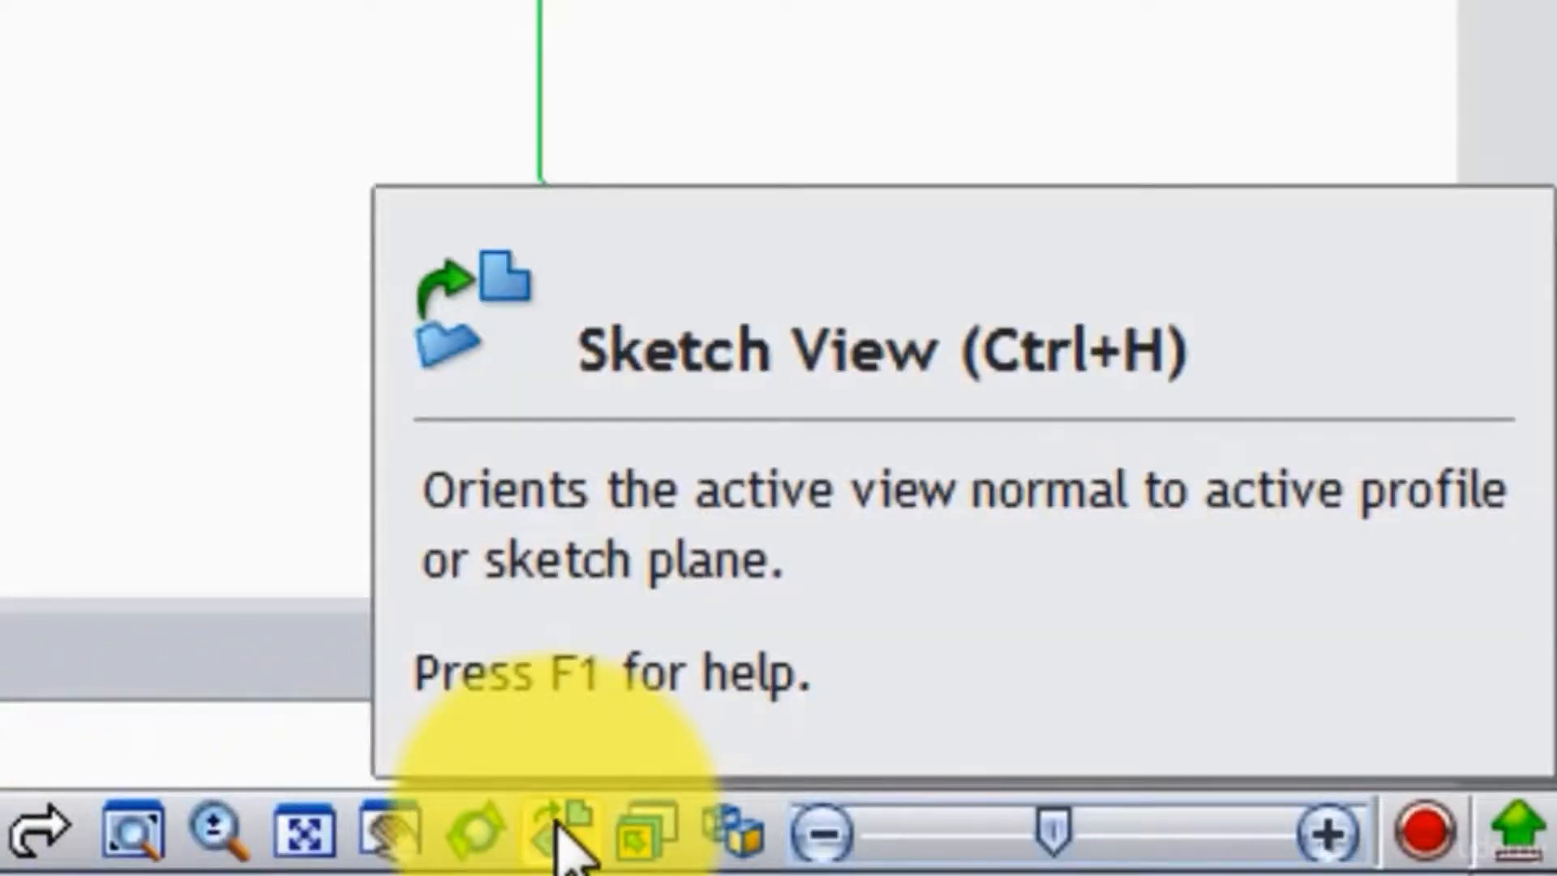
left_click(557, 823)
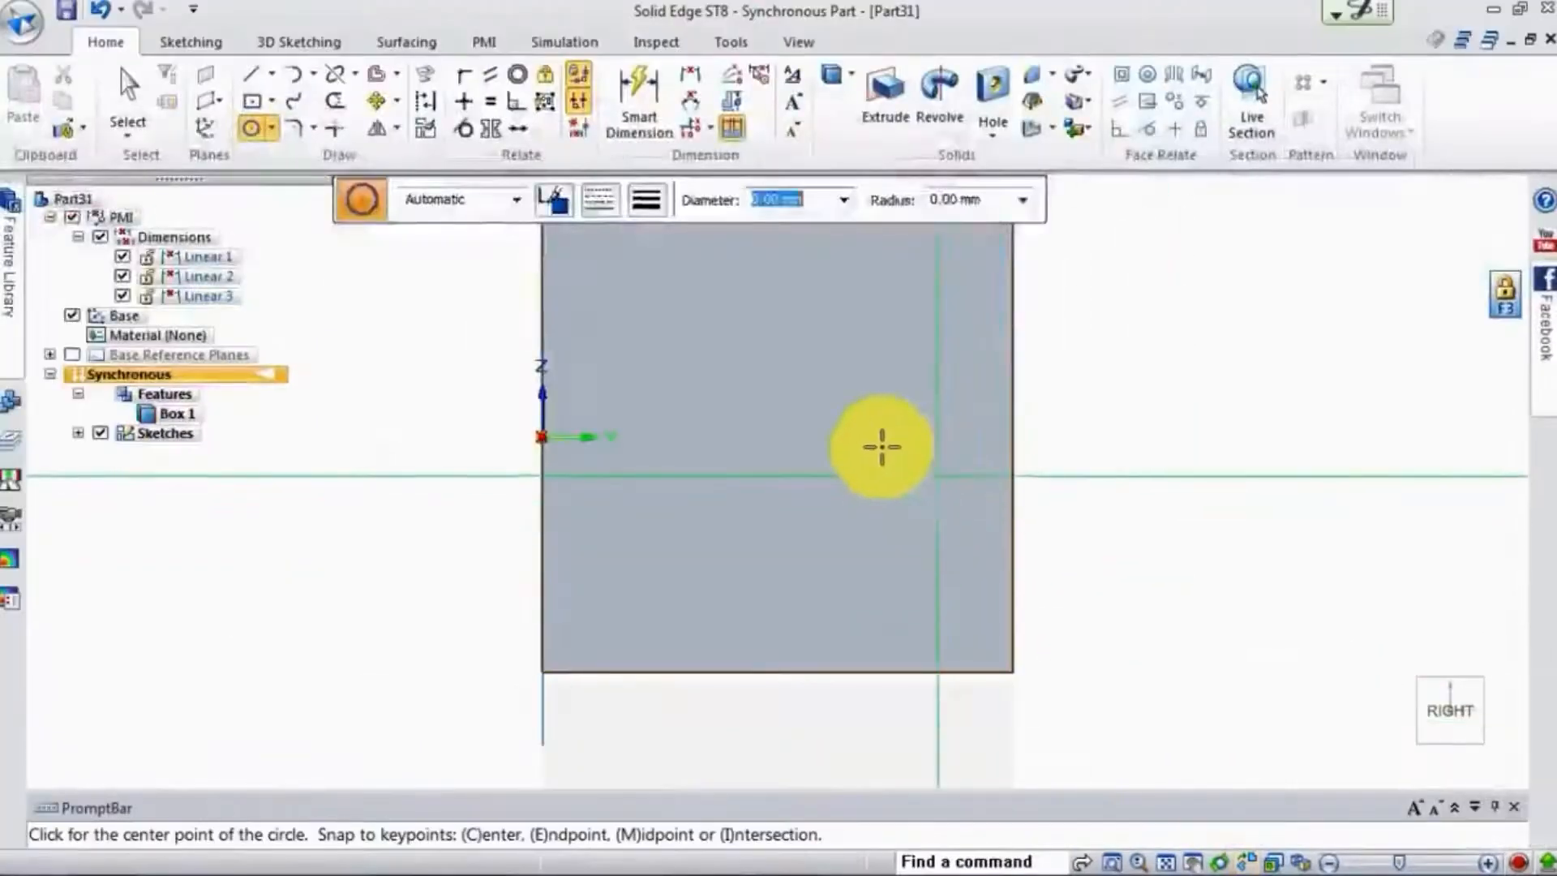
scroll(758, 398, "down", 1)
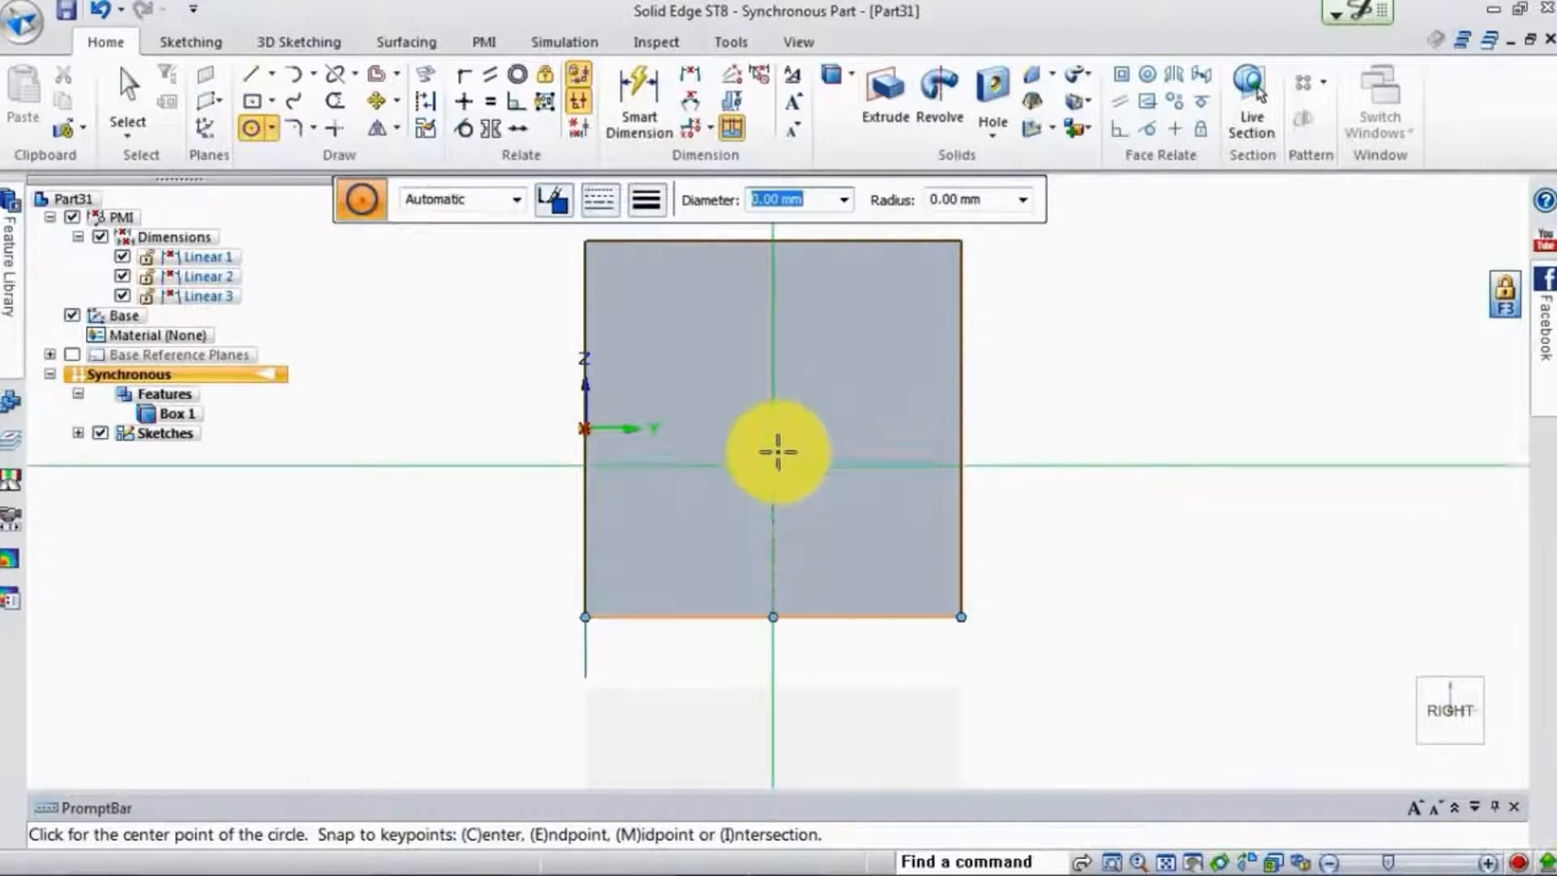
left_click(775, 426)
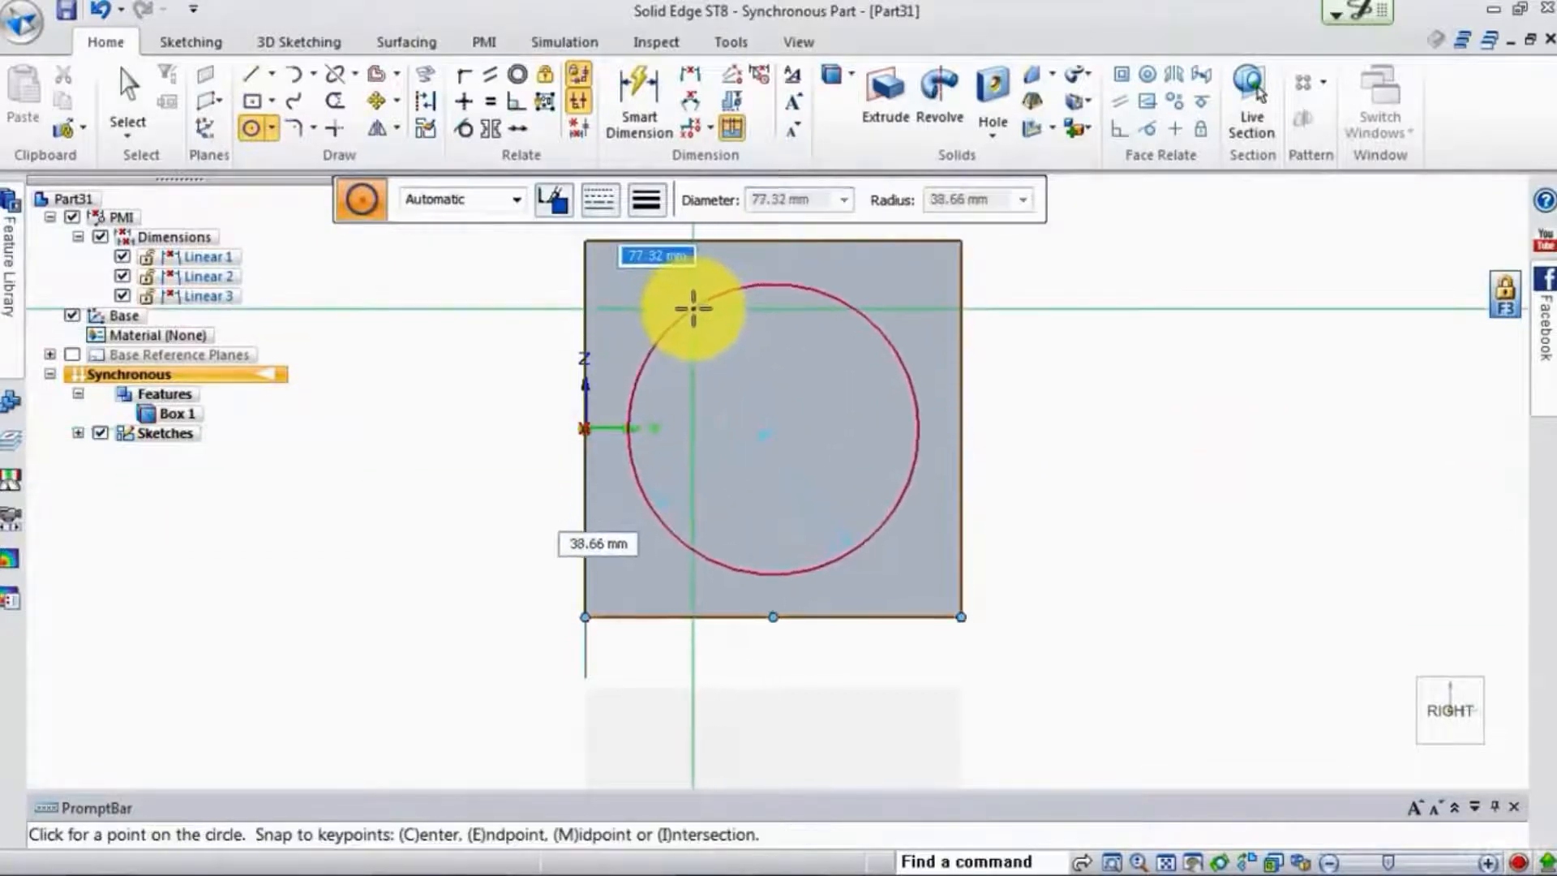
key("Return")
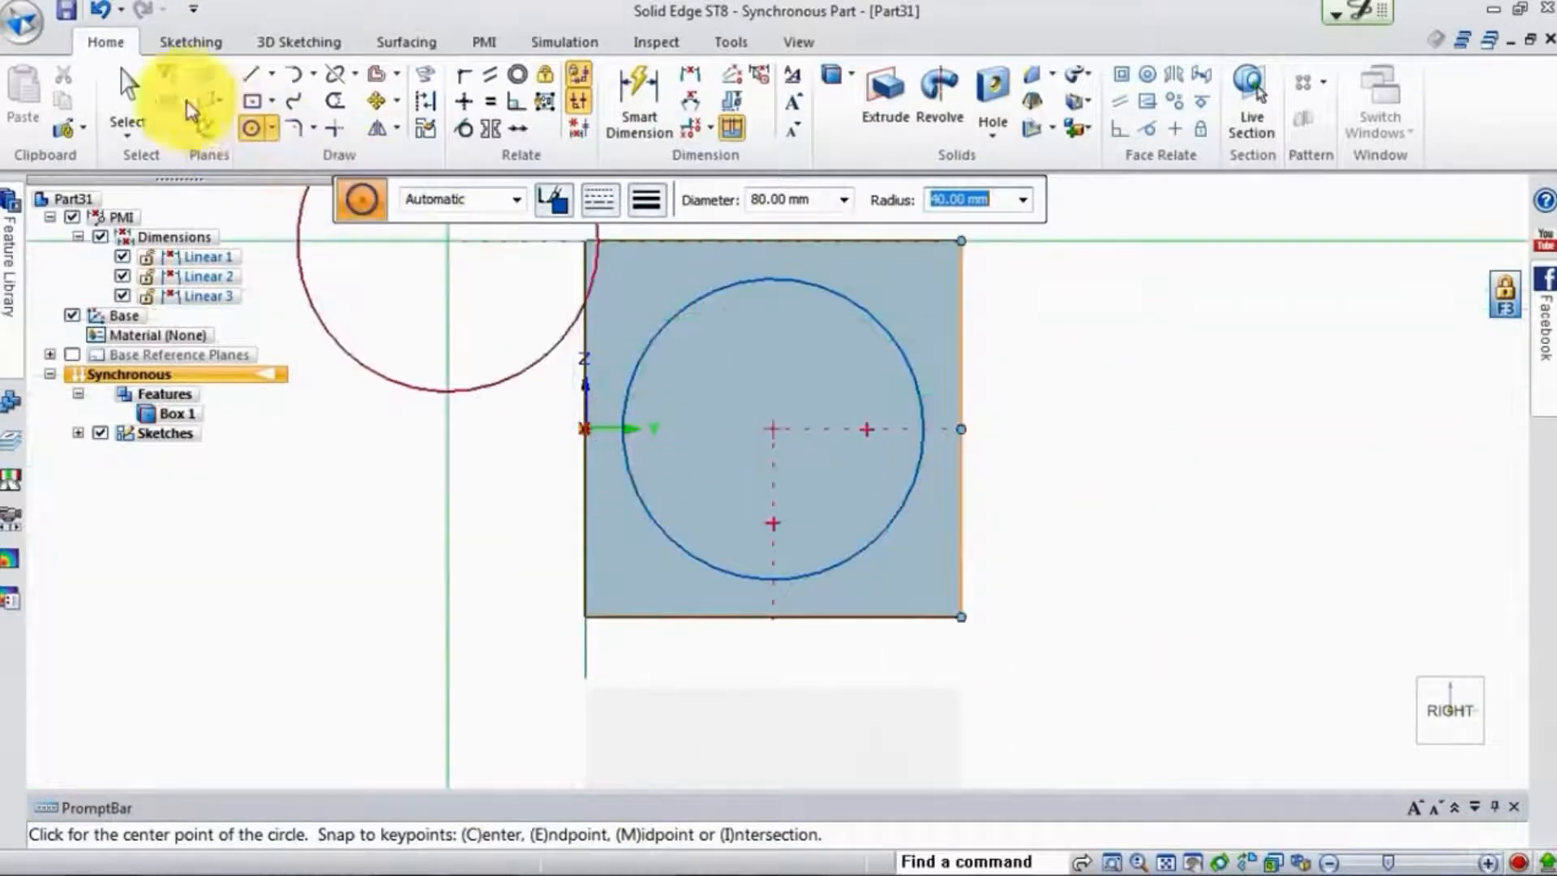
left_click(128, 90)
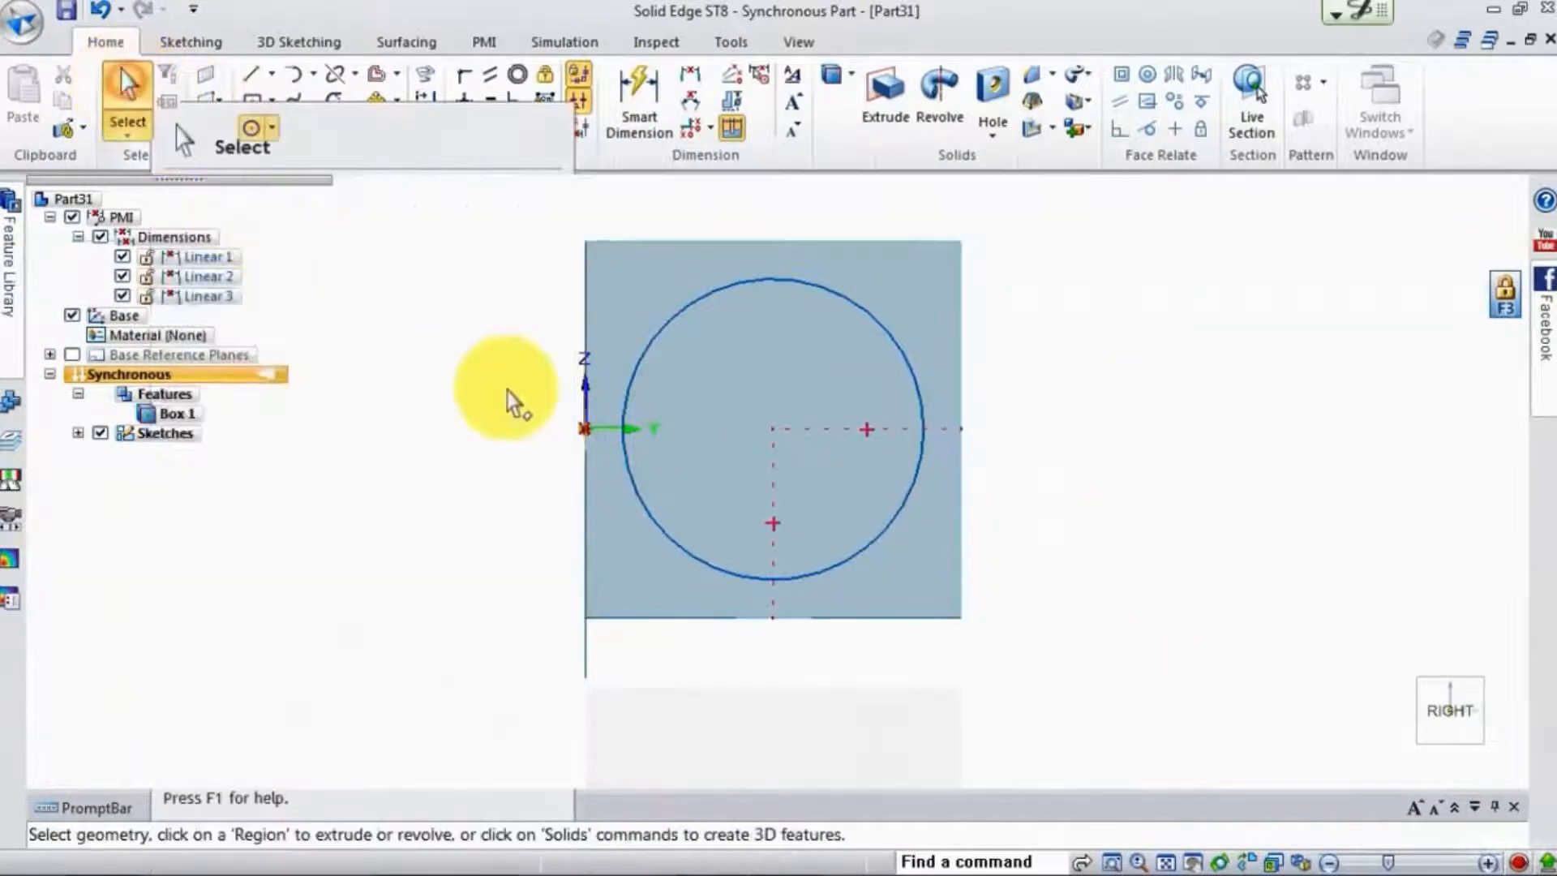
- Extrude the circular region about 211 mm into the cube to cut a round hole through it
left_click(712, 397)
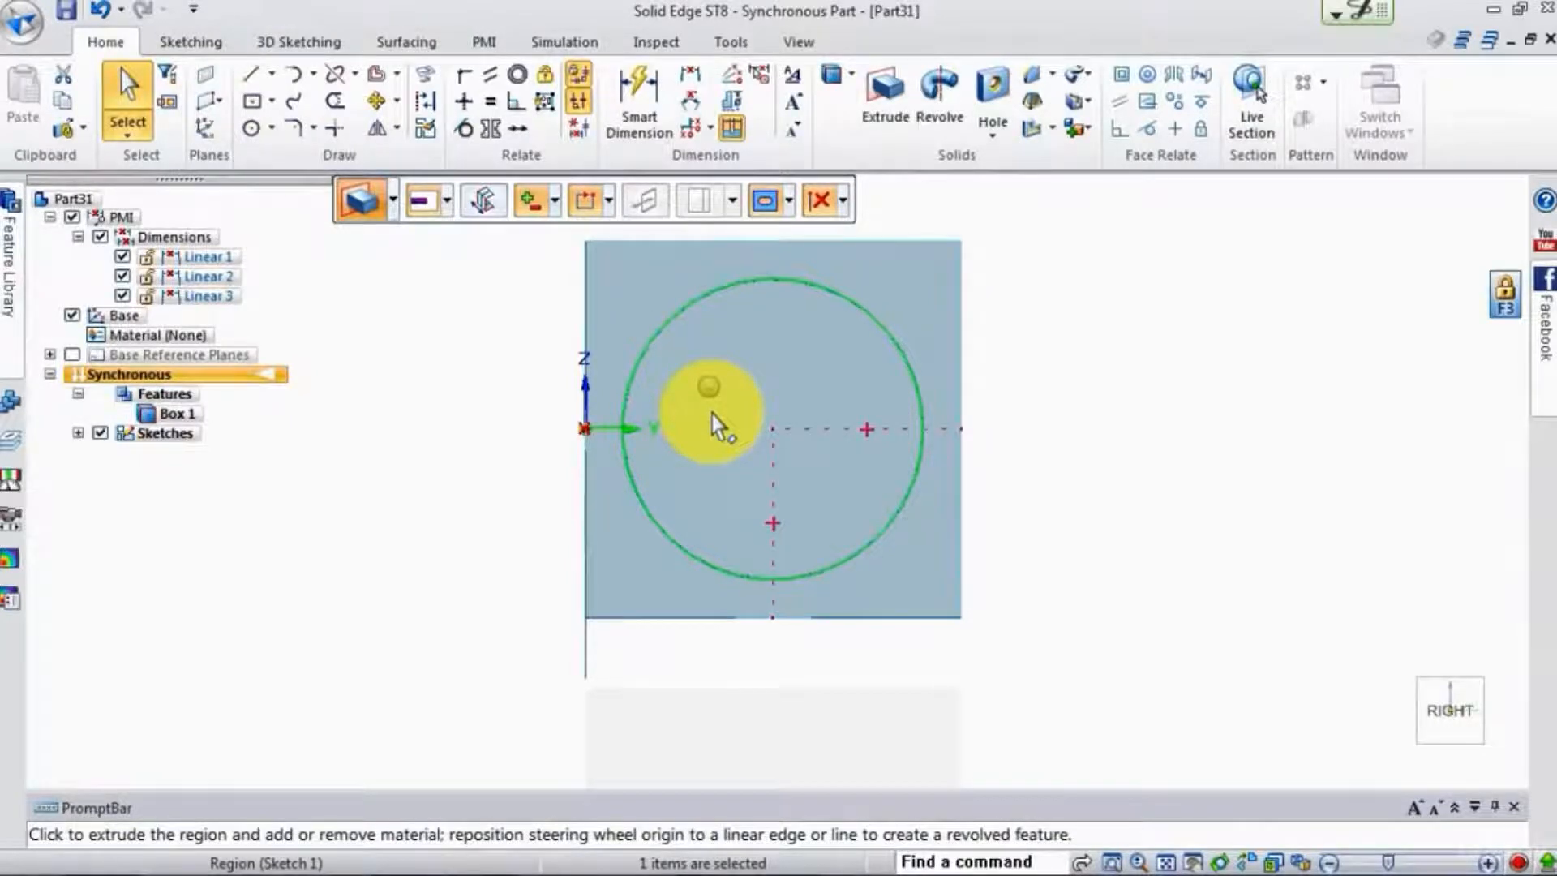
middle_click_drag(714, 434, 484, 519)
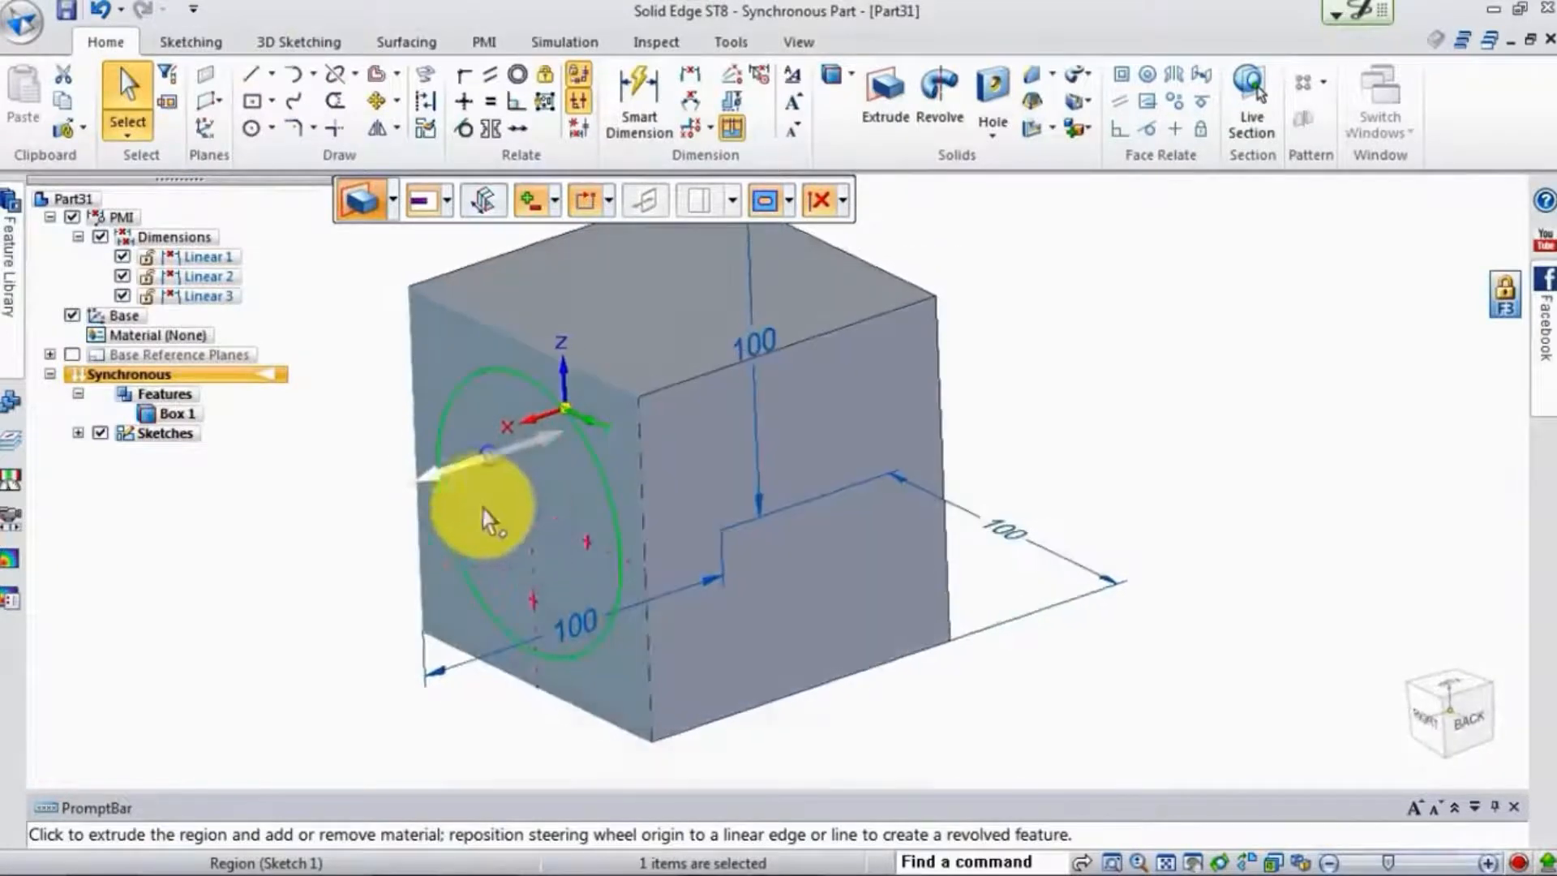
left_click(430, 486)
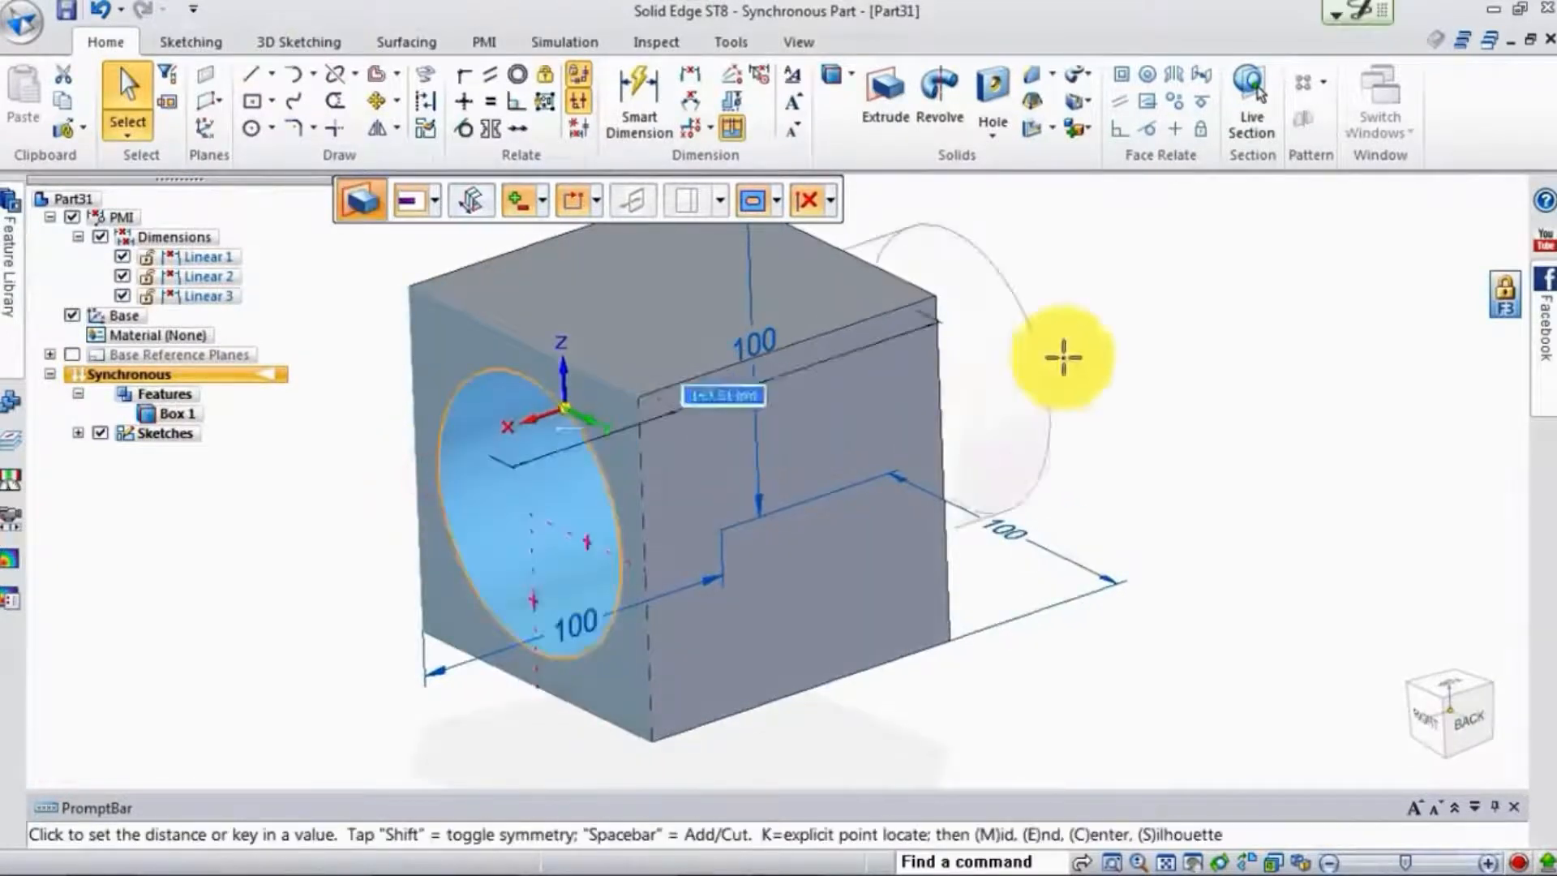
left_click(1140, 333)
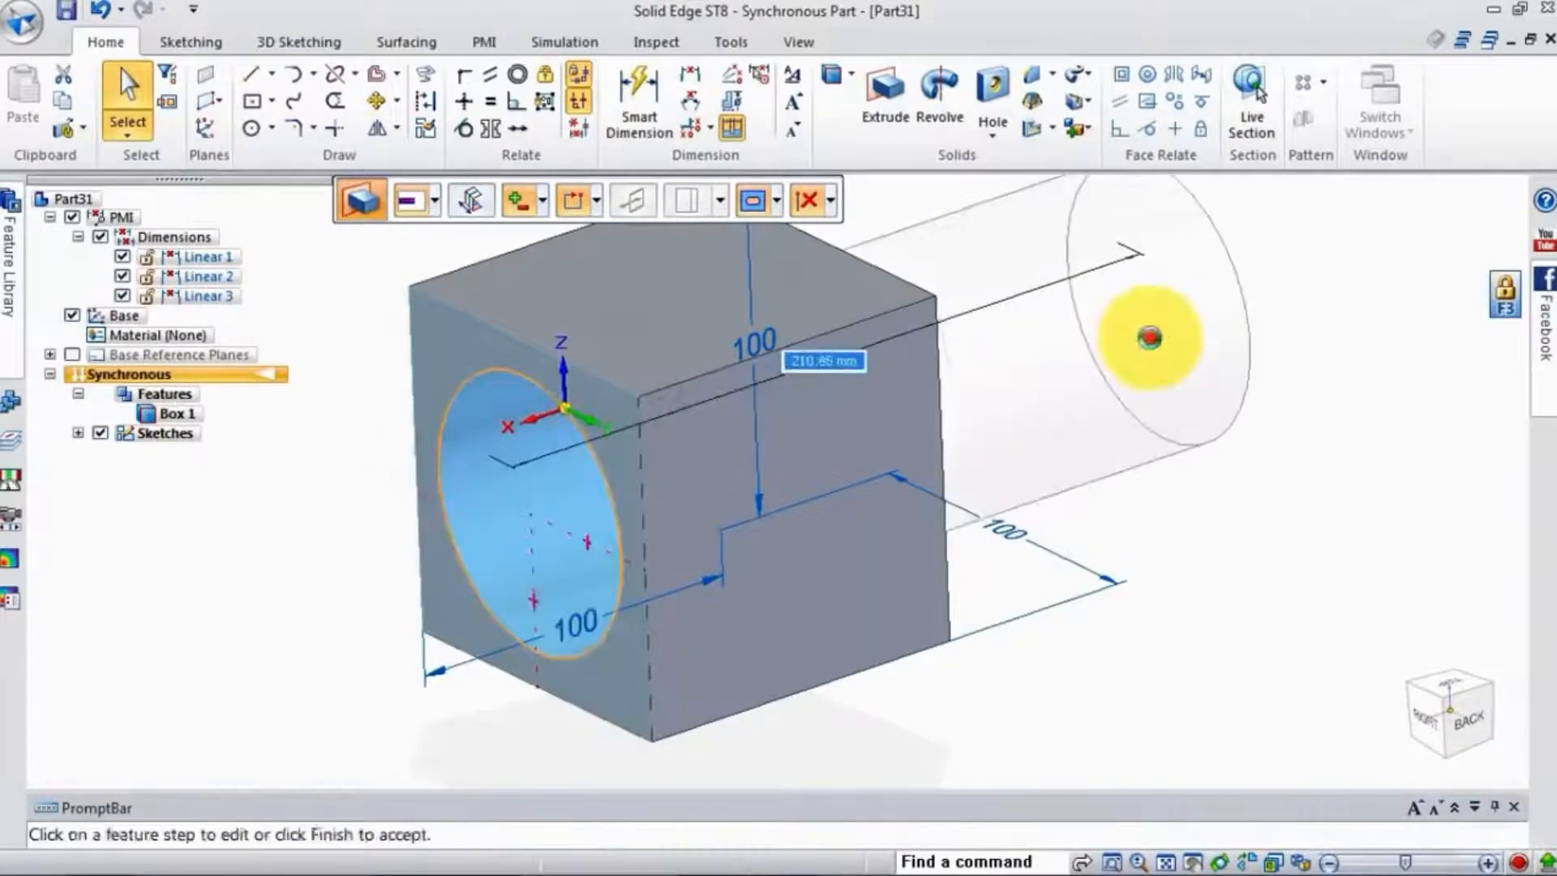
left_click(1162, 865)
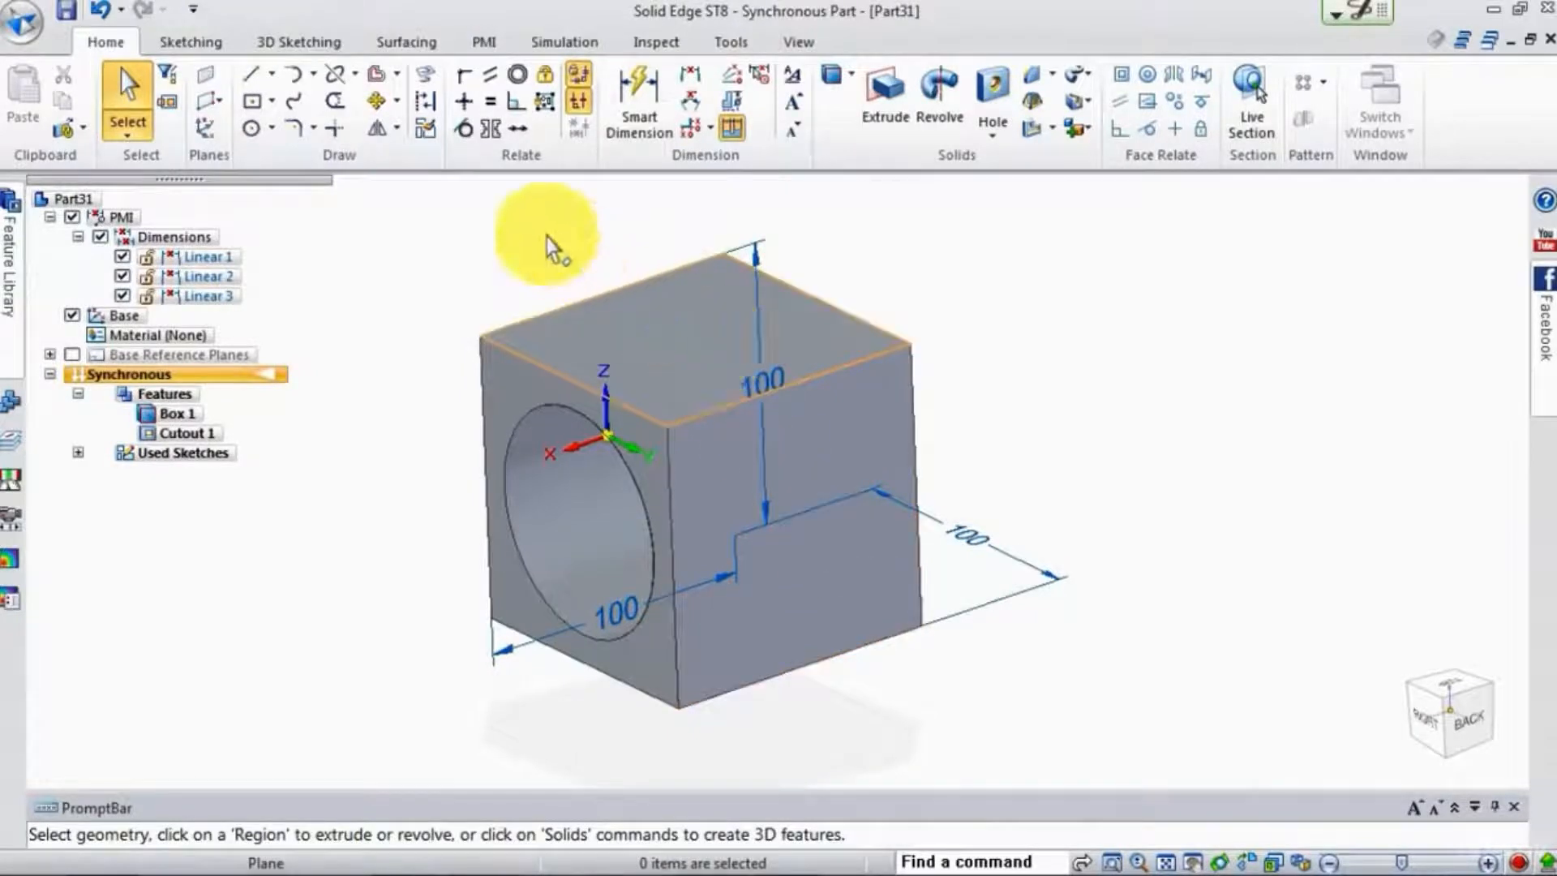
- Lock the sketch plane to the cube's back face and draw a centred rectangle just inside the face's edges
left_click(251, 101)
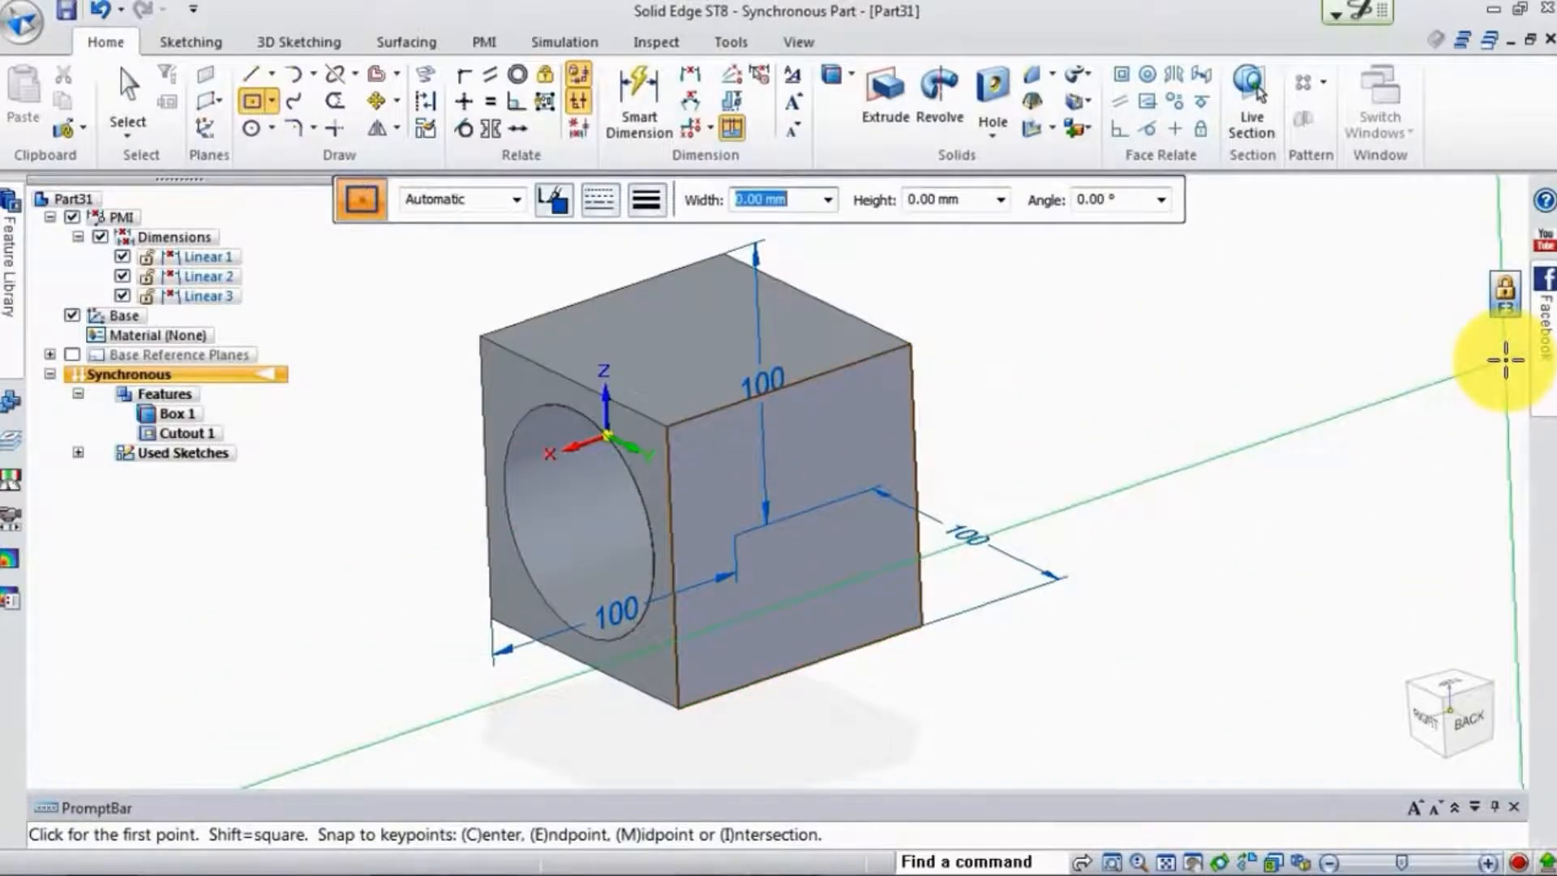
left_click(1243, 864)
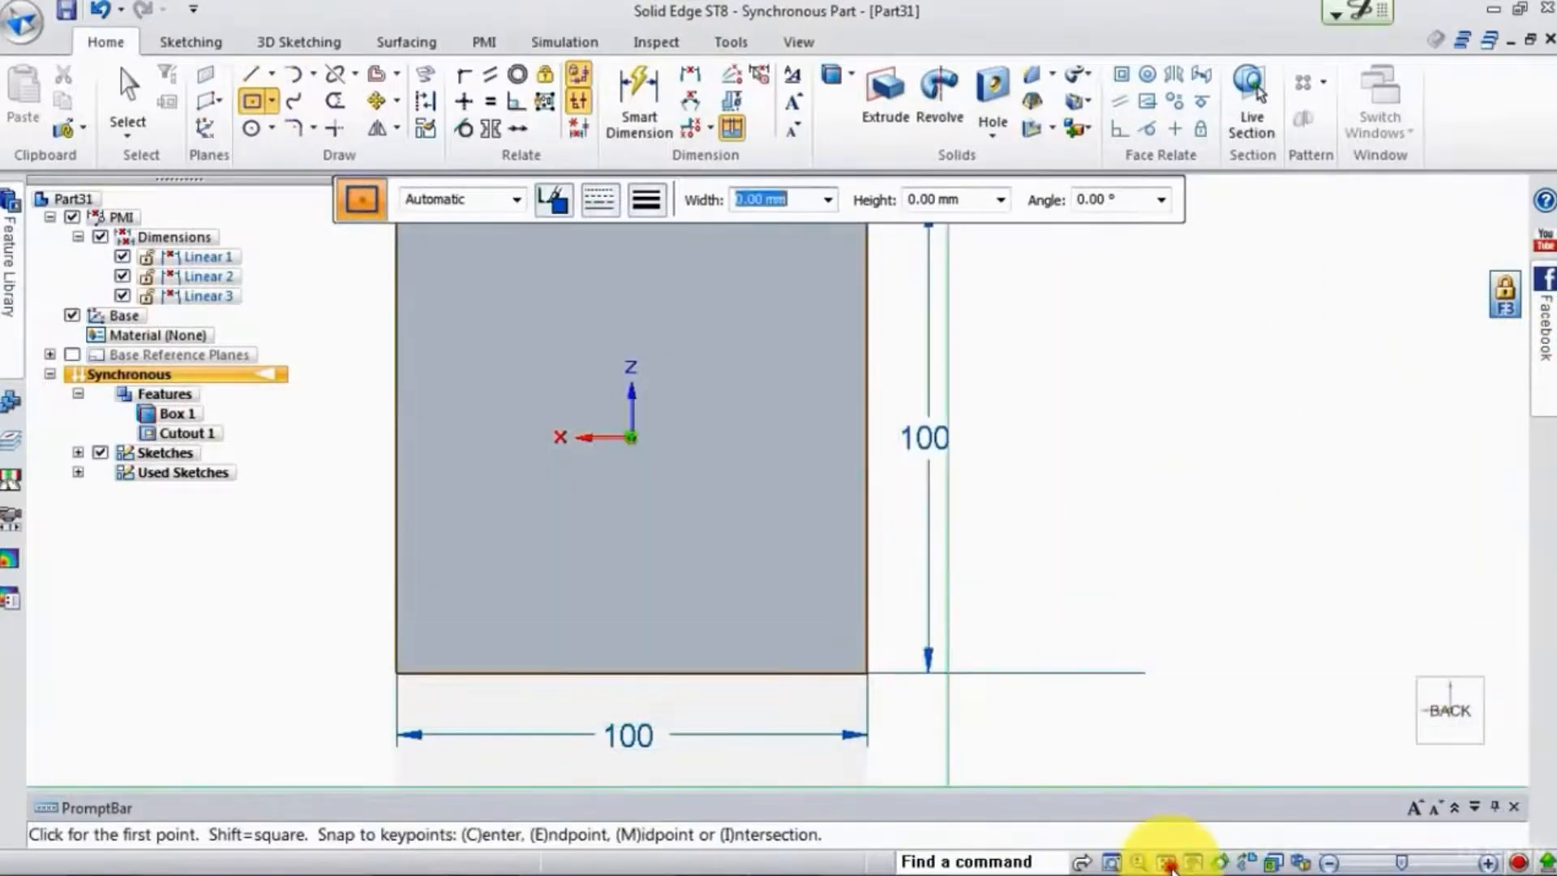
scroll(695, 419, "down", 1)
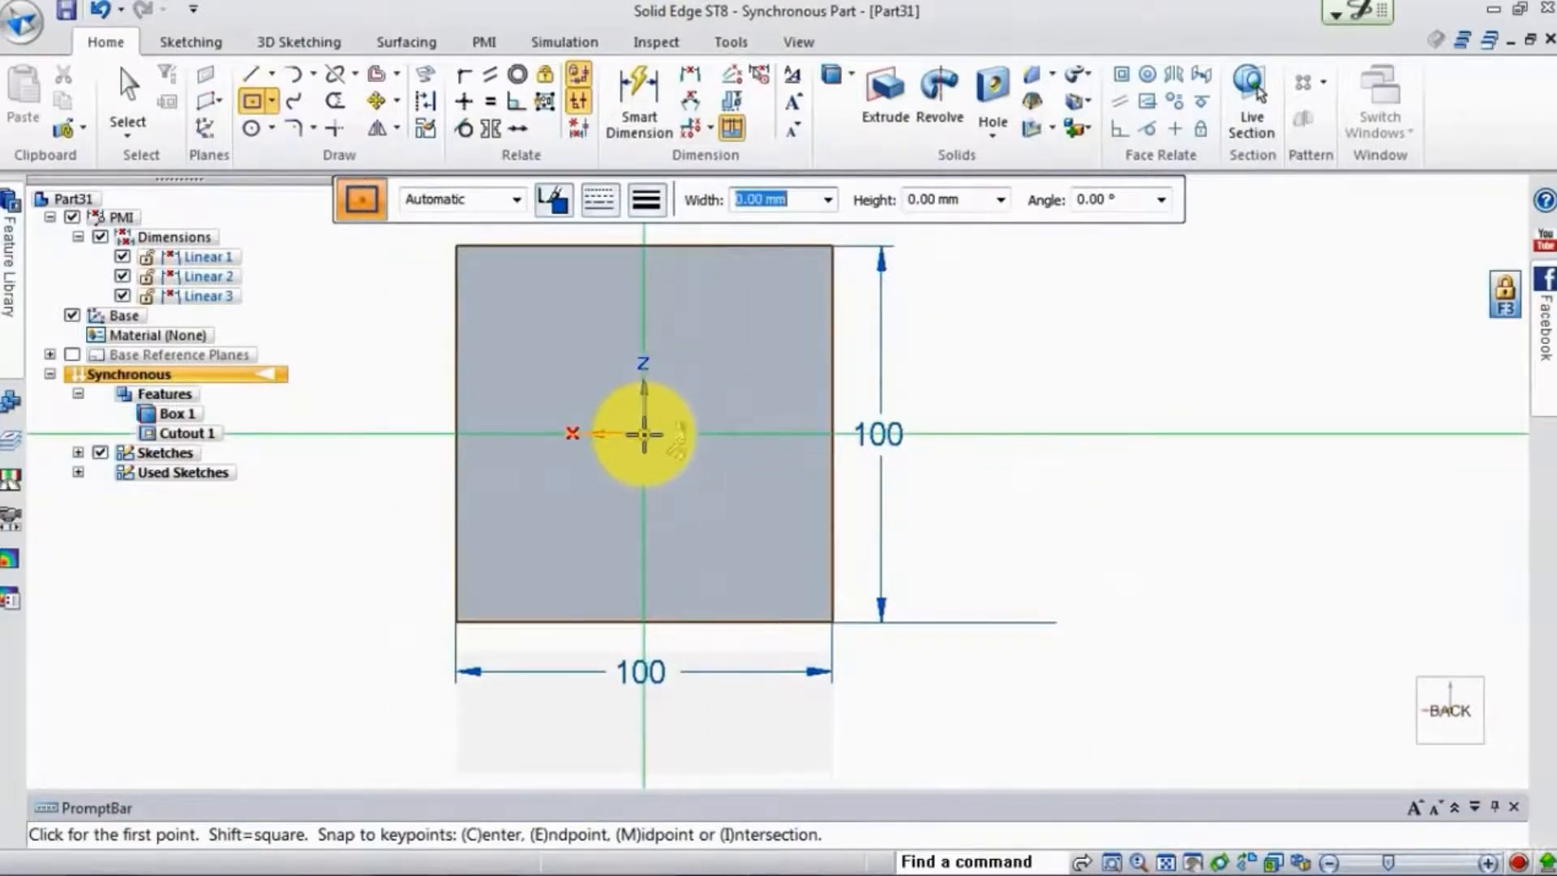
left_click(644, 434)
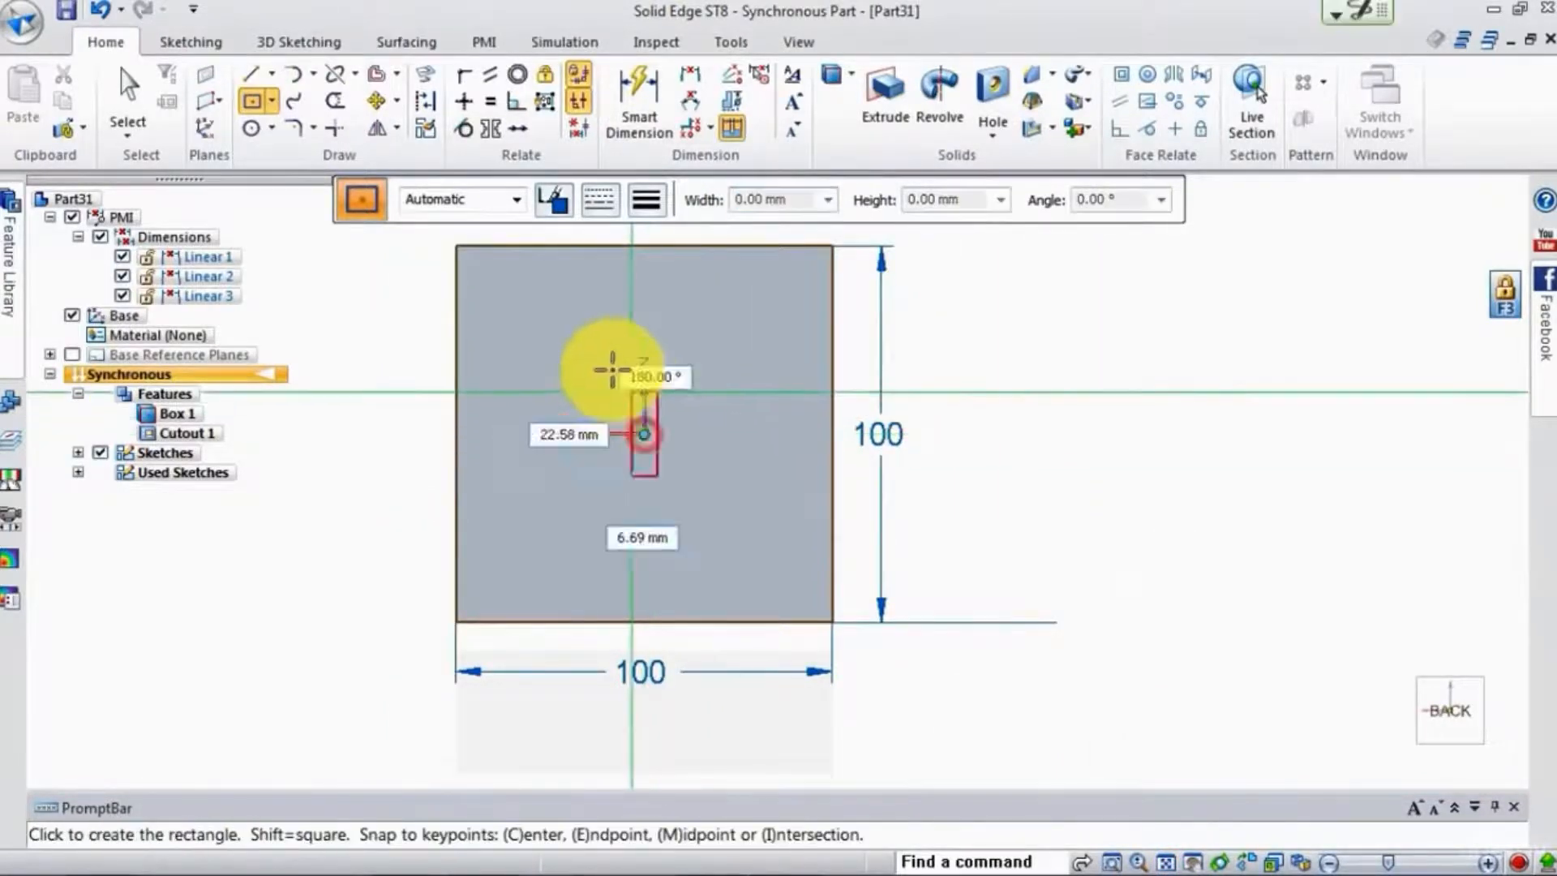
left_click(492, 281)
left_click(130, 94)
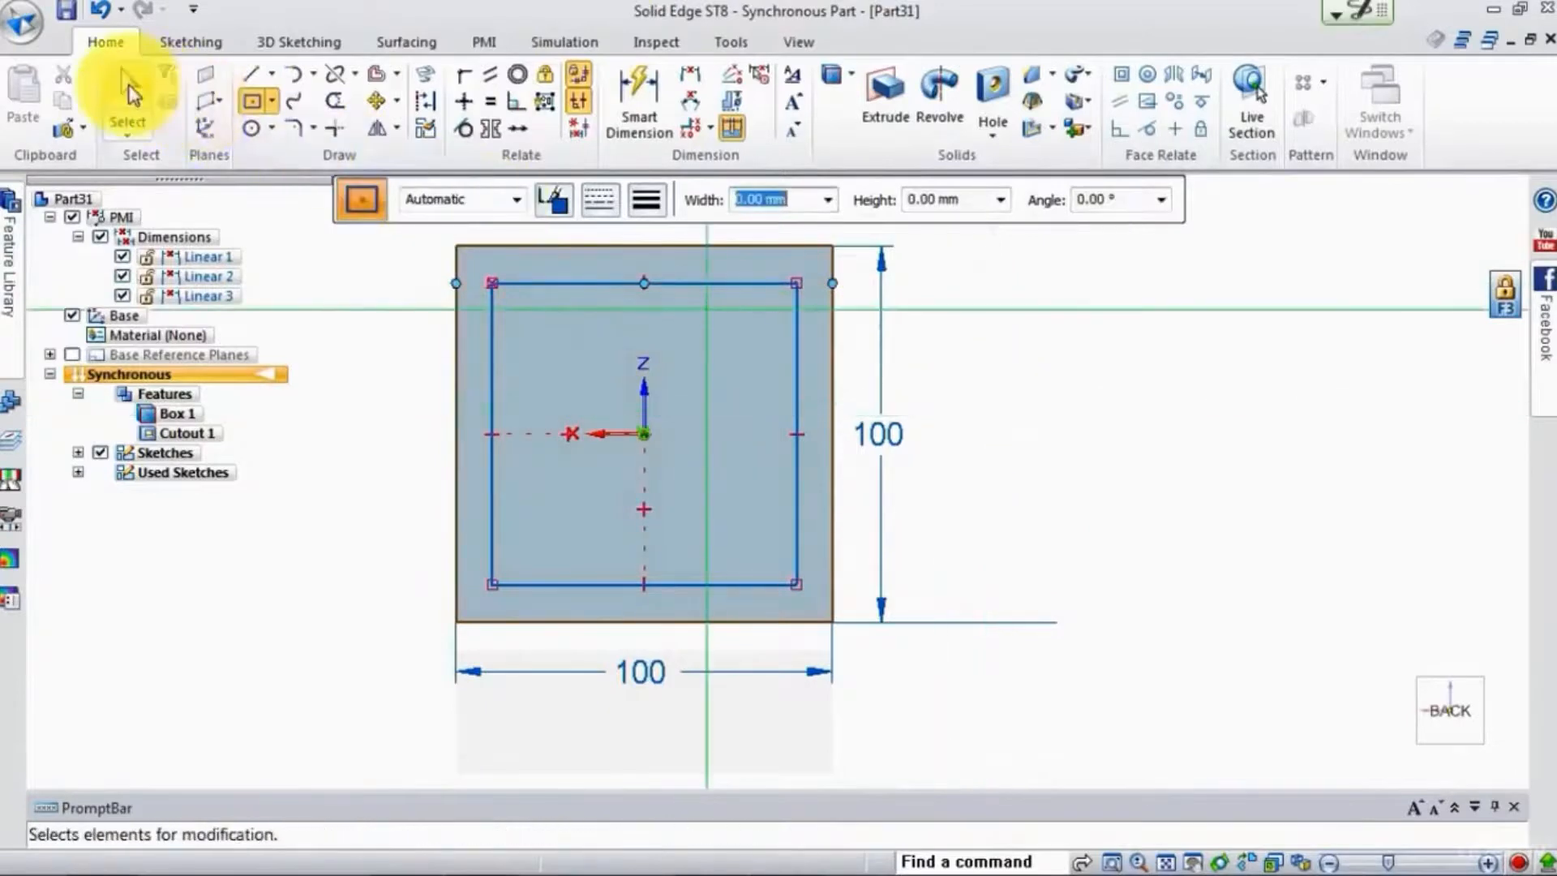
left_click(127, 89)
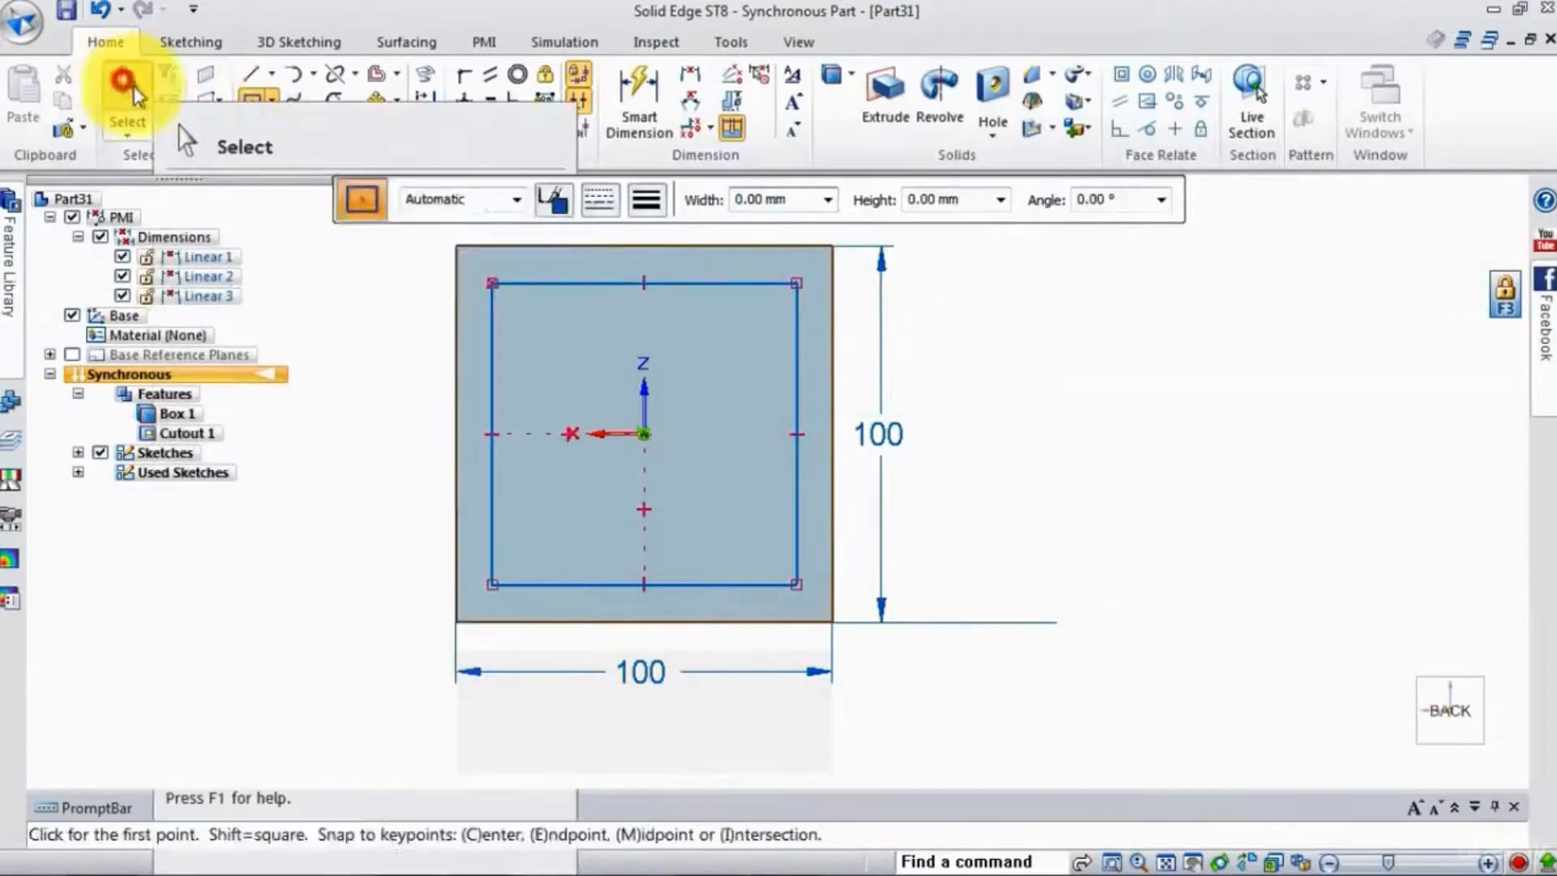
- Extrude the rectangular region through the whole cube to cut a rectangular opening from back to front
left_click(724, 422)
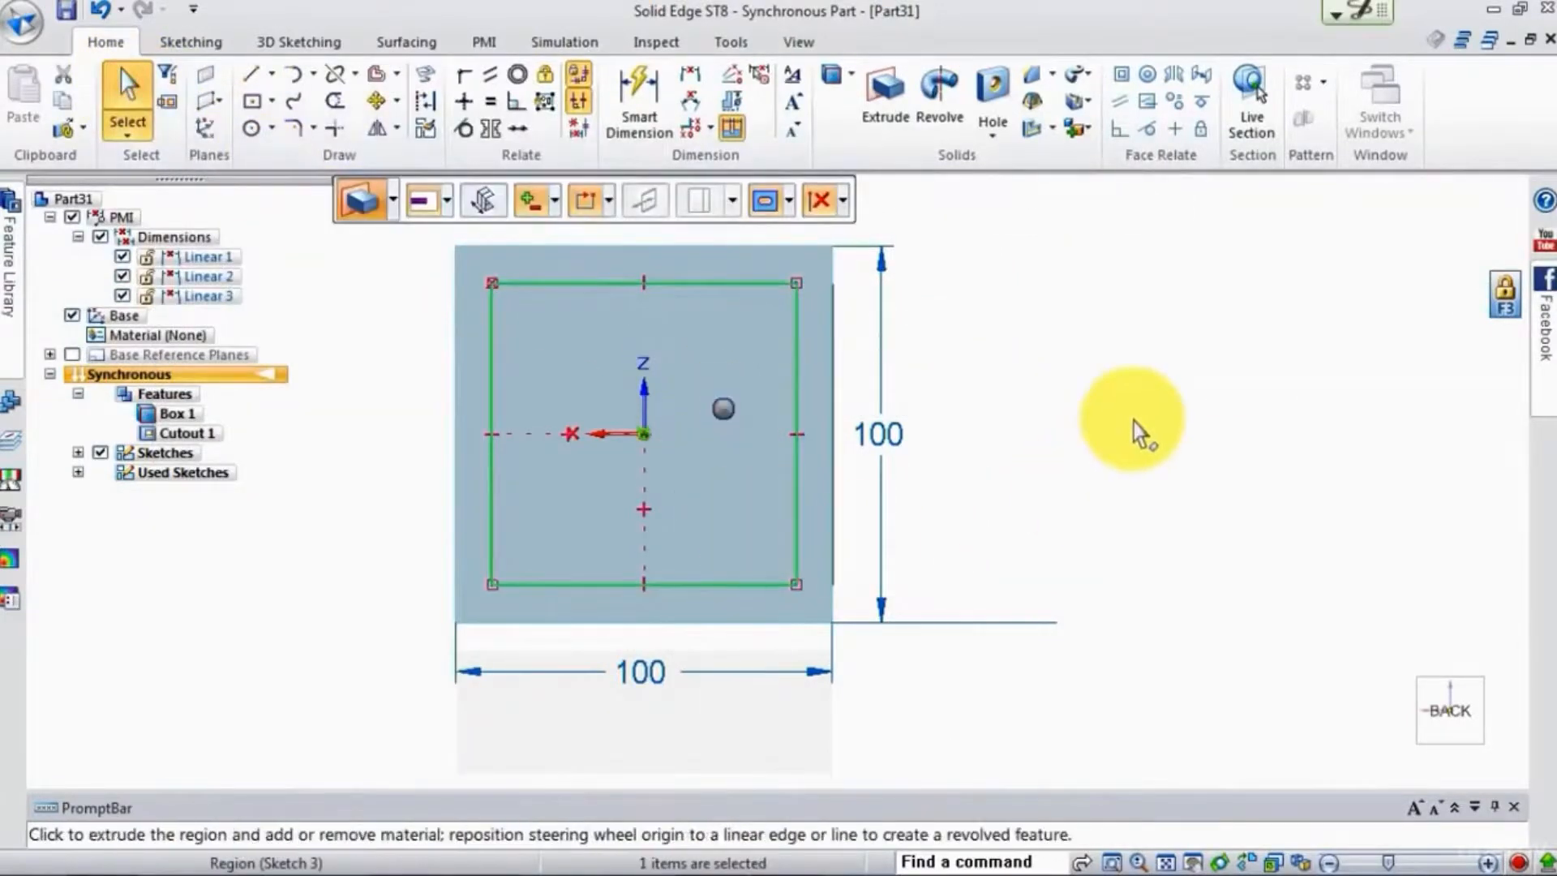
middle_click_drag(1138, 432, 963, 514)
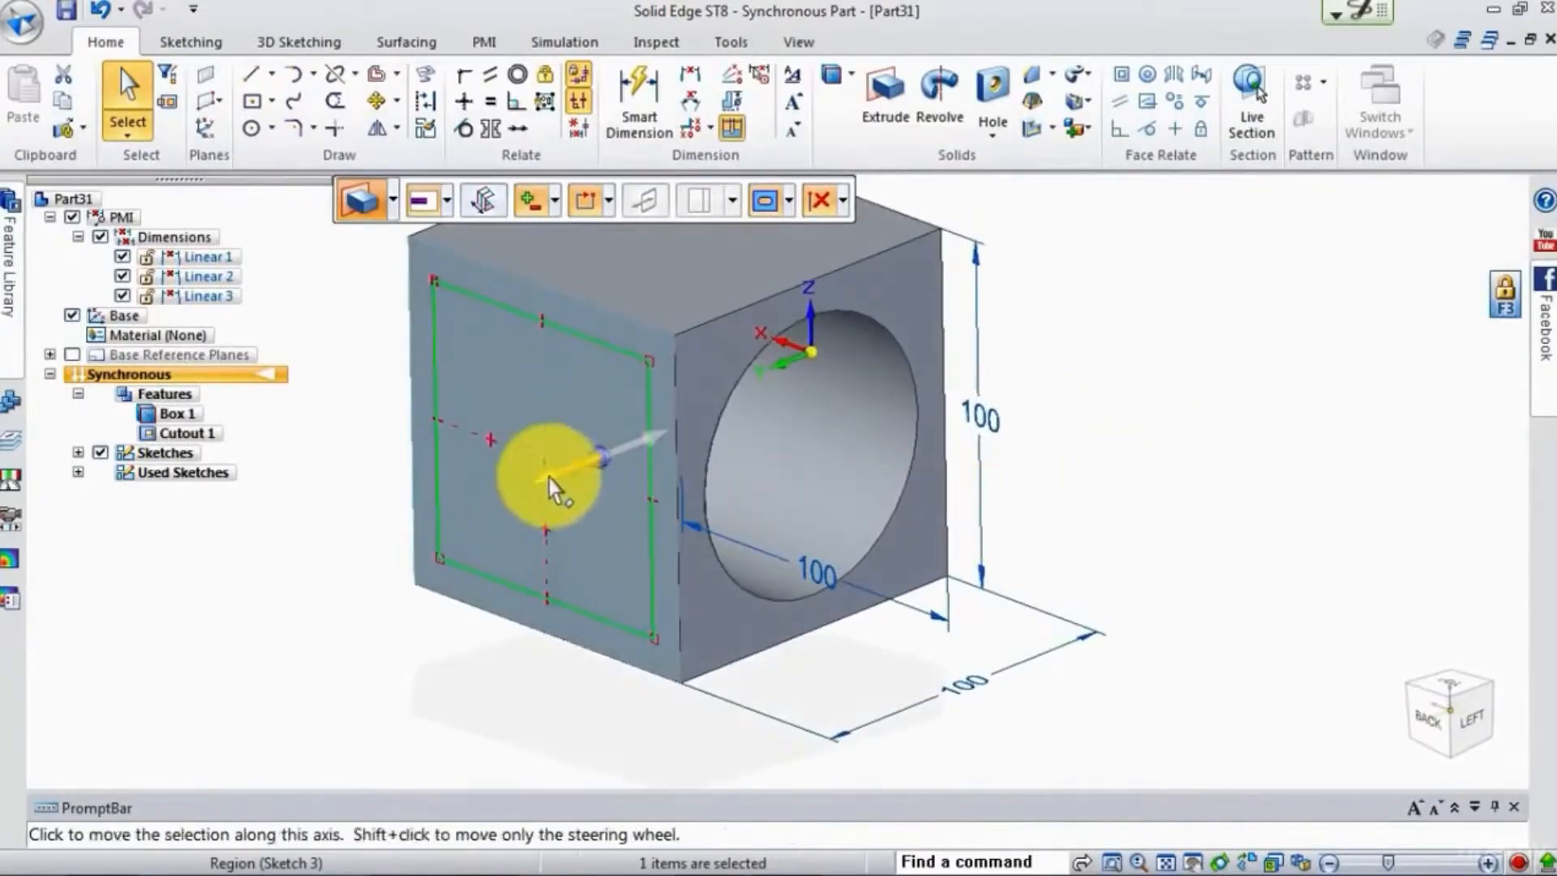
left_click(549, 474)
left_click(797, 420)
left_click(1123, 338)
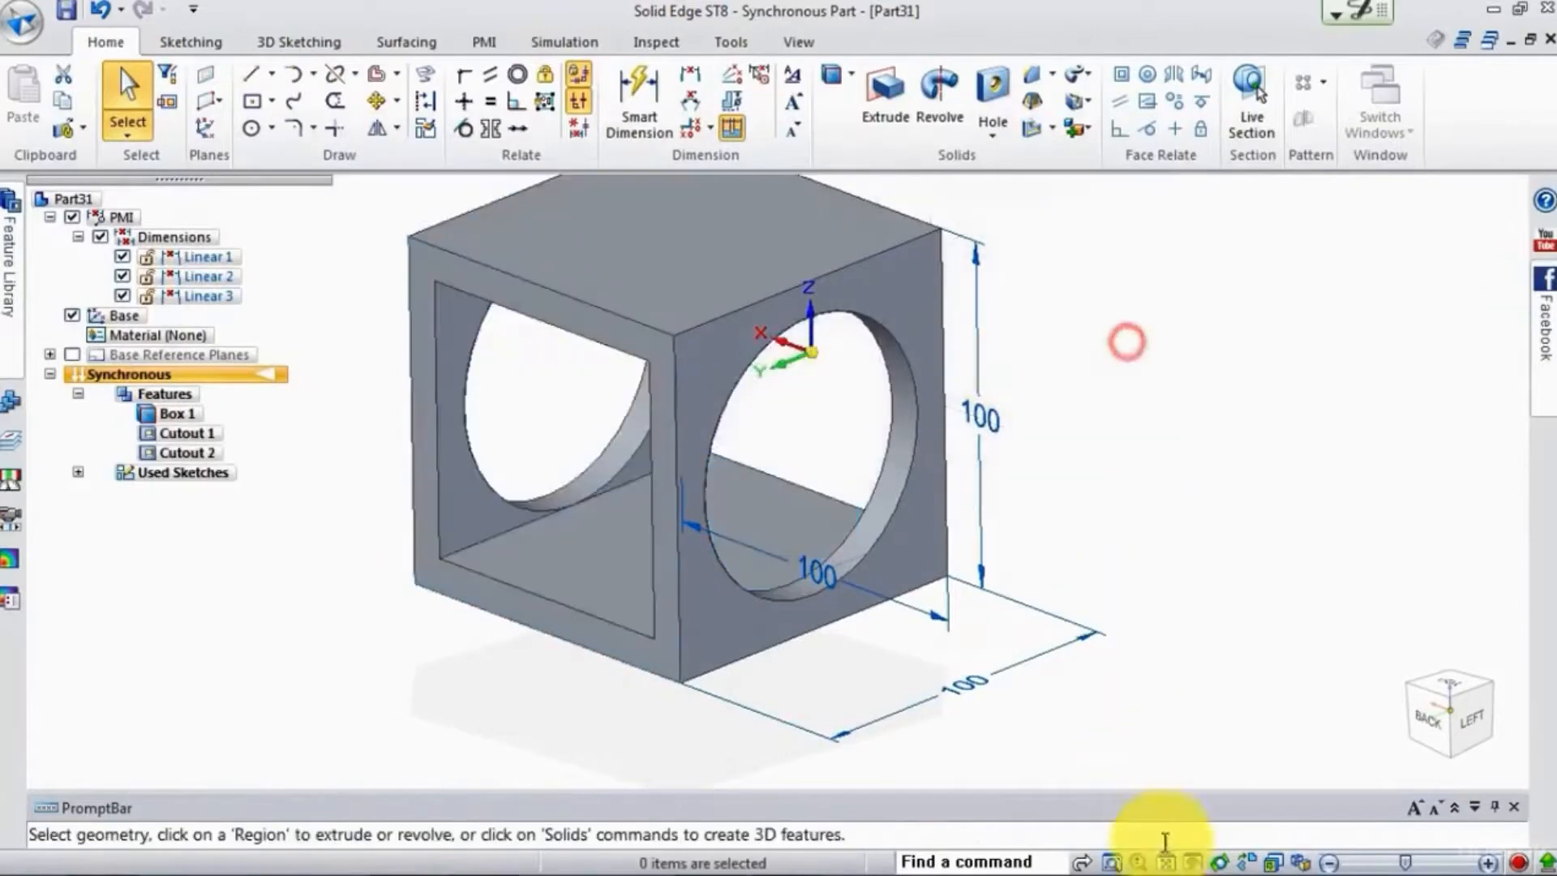
left_click(1164, 862)
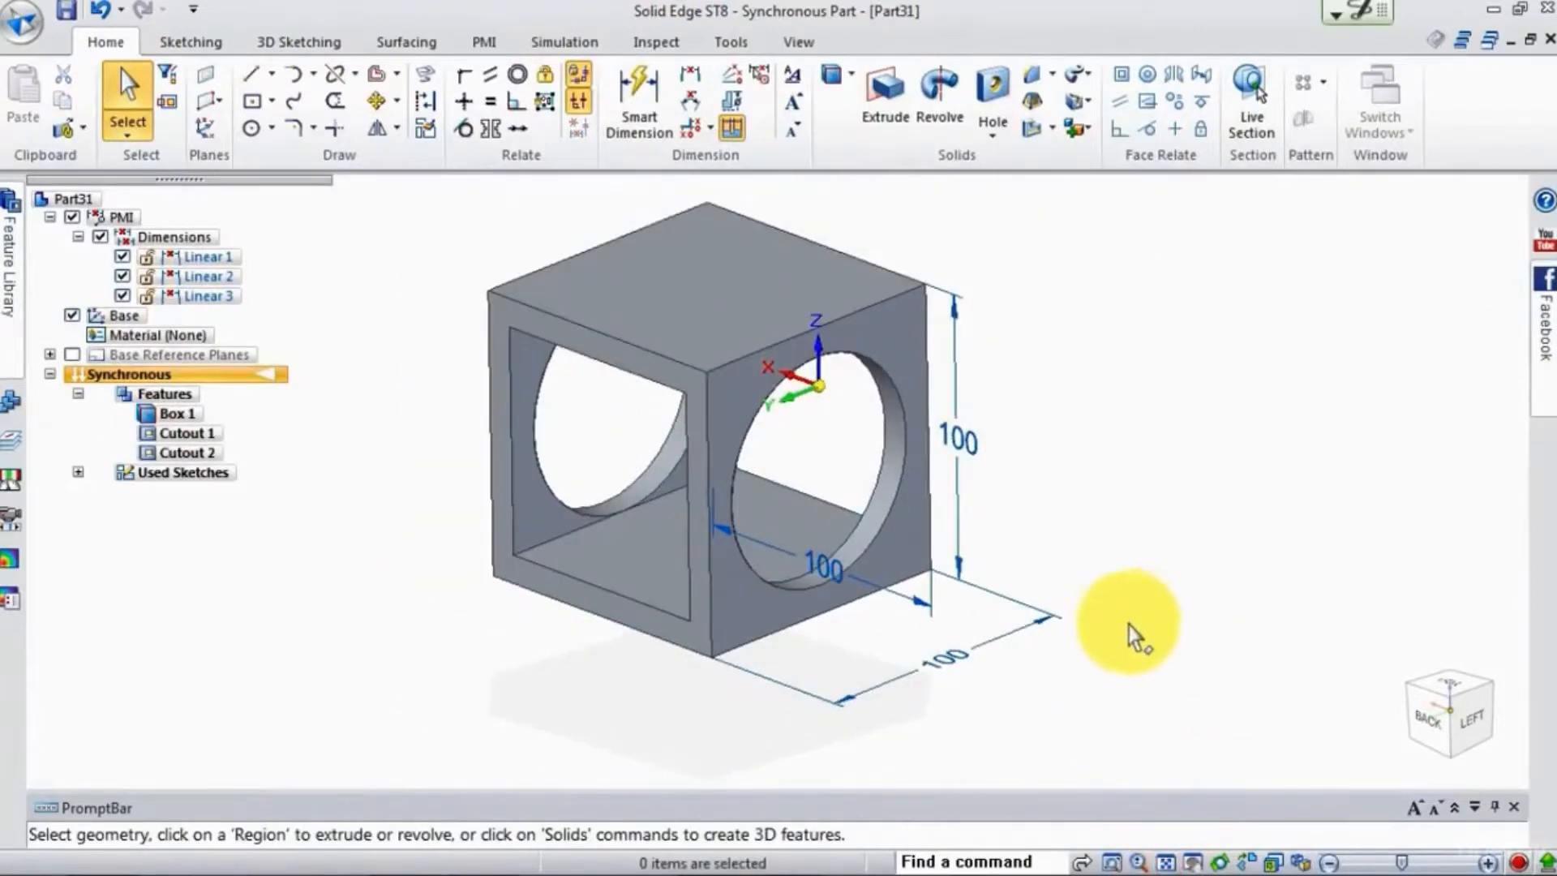